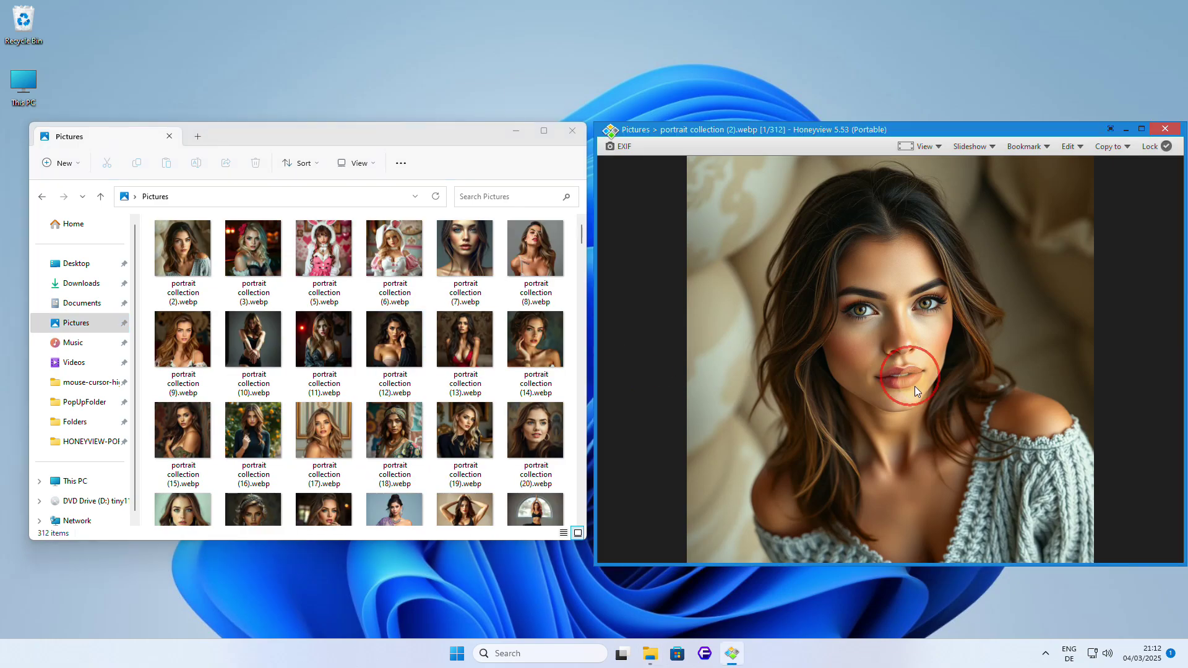
- Display portrait collection (218).webp, image 146 of 312, by picking it from Honeyview's image list
{"action": "scroll", "coordinate": [1074, 420], "scroll_direction": "down", "scroll_amount": 14}
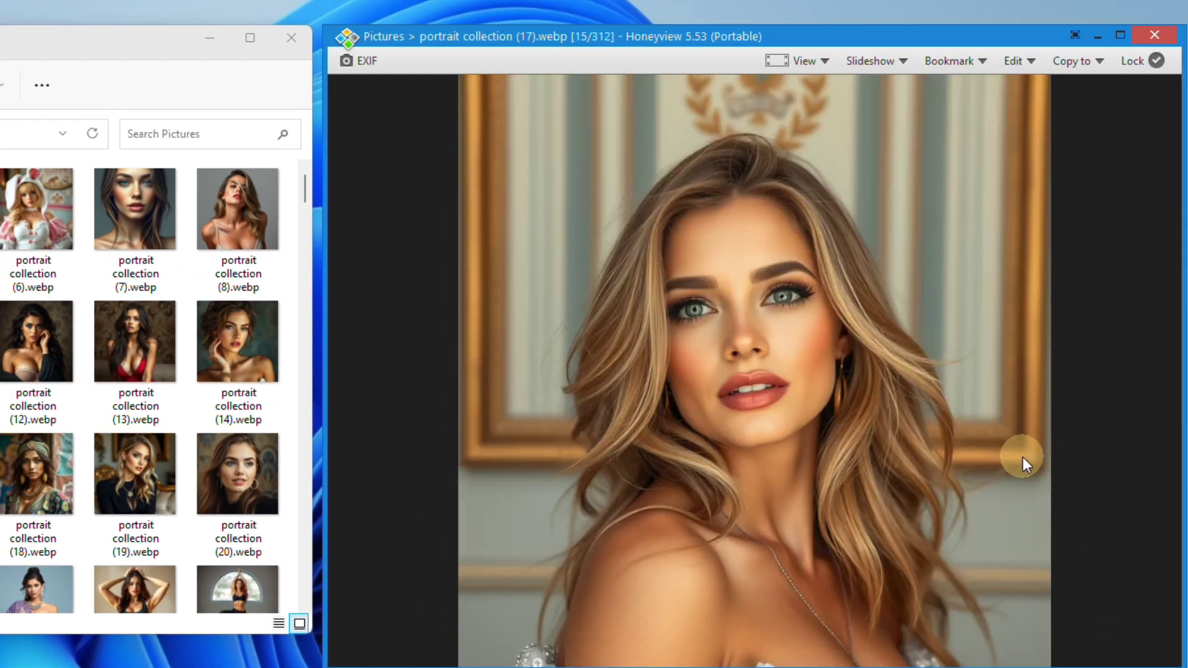
{"action": "scroll", "coordinate": [1022, 458], "scroll_direction": "down", "scroll_amount": 16}
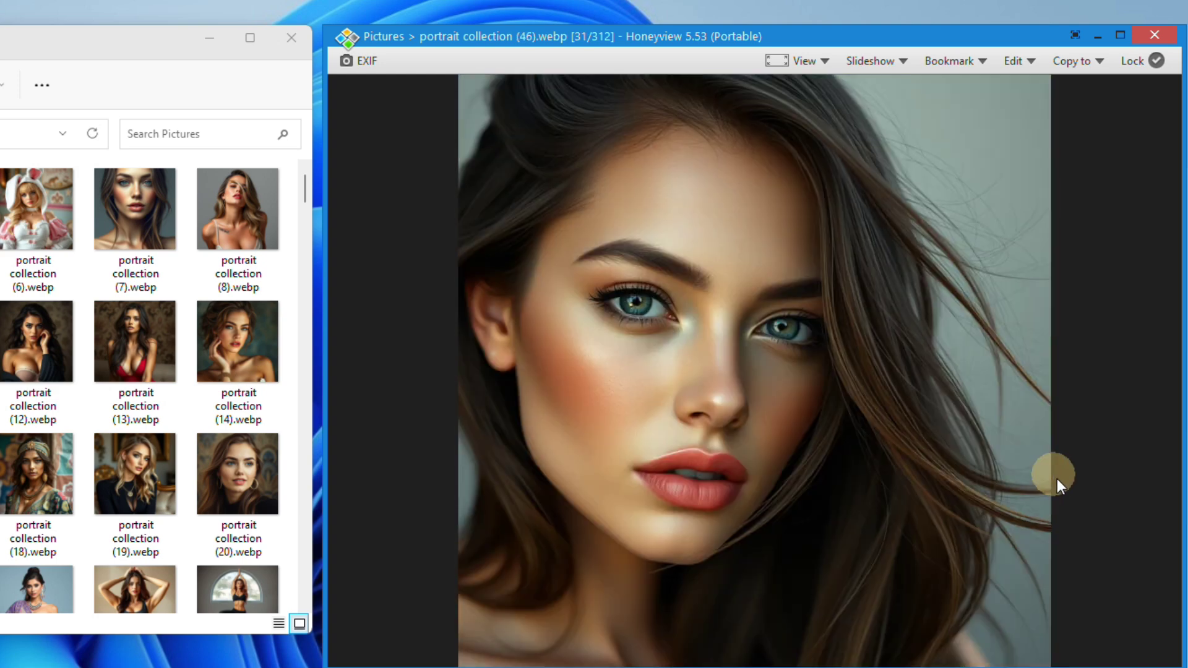
{"action": "scroll", "coordinate": [1056, 477], "scroll_direction": "down", "scroll_amount": 10}
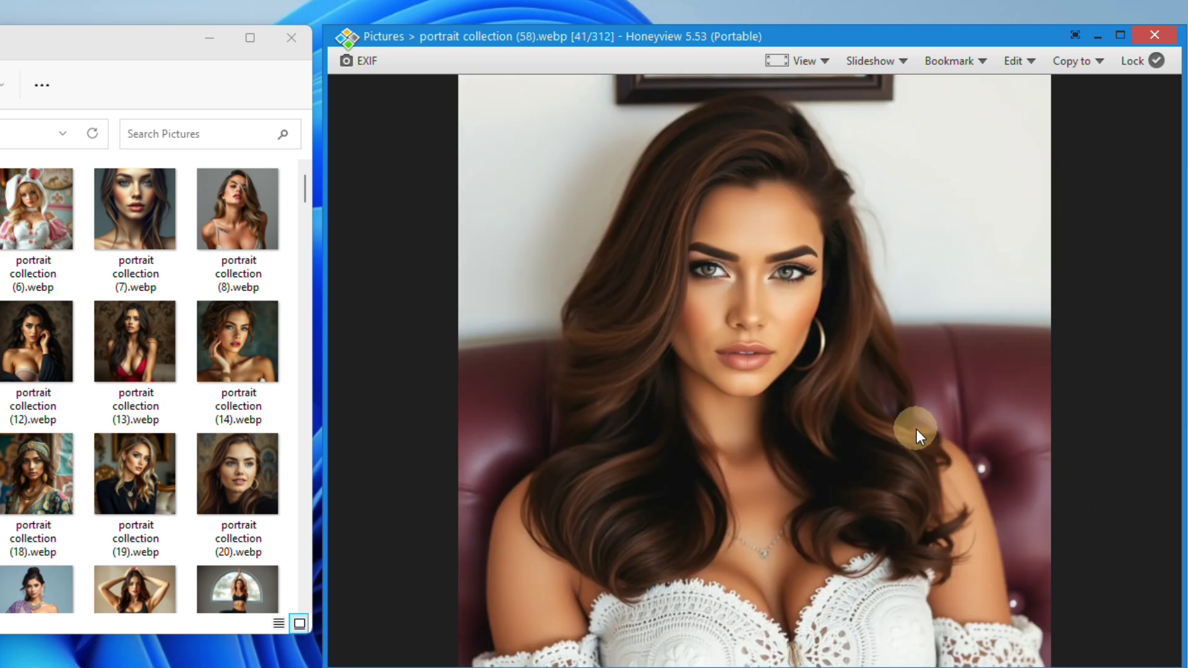
{"action": "key", "text": "Return"}
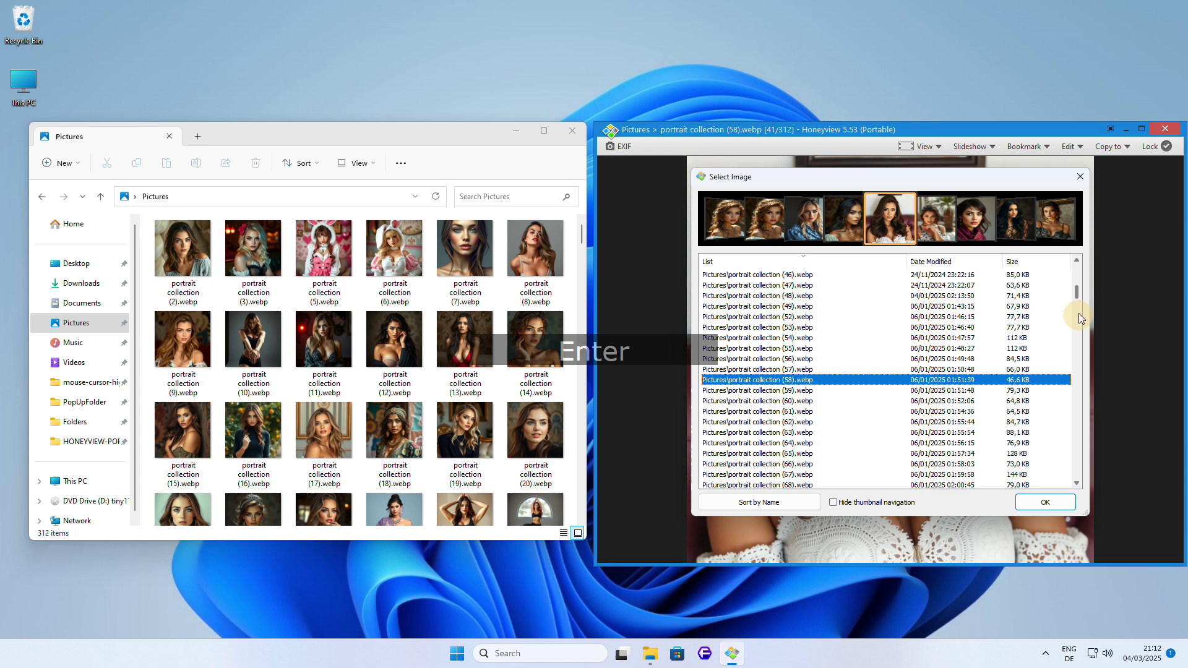
{"action": "left_click_drag", "start_coordinate": [1078, 295], "coordinate": [1073, 351]}
{"action": "left_click", "coordinate": [912, 337]}
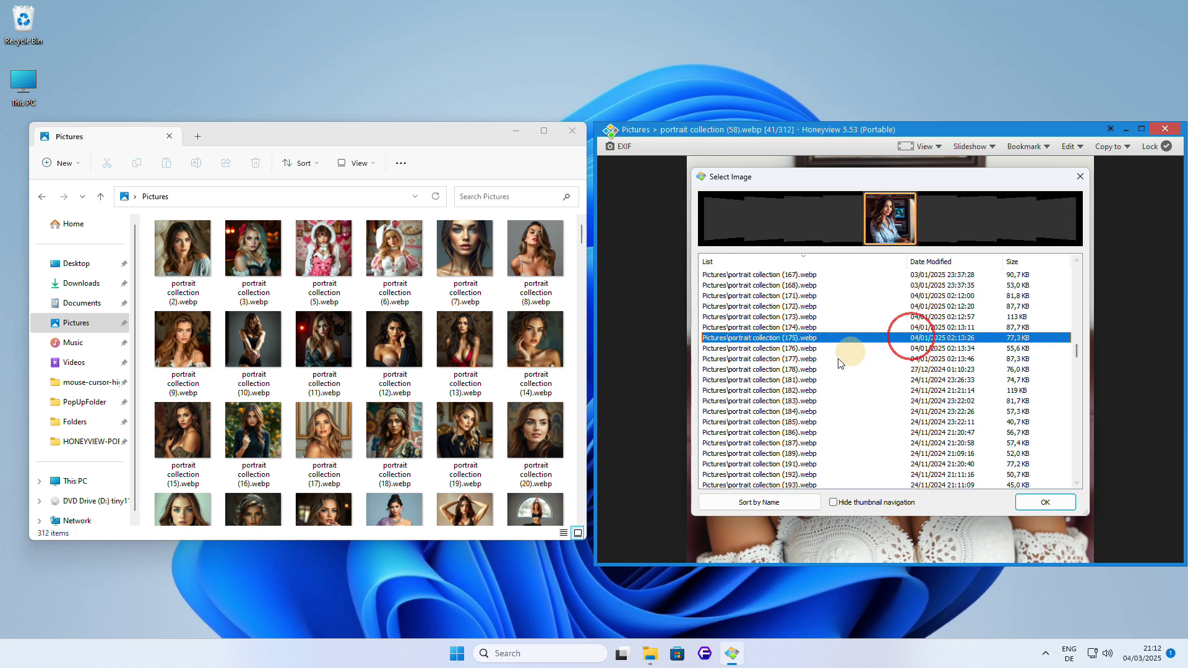
{"action": "scroll", "coordinate": [801, 382], "scroll_direction": "down", "scroll_amount": 6}
{"action": "left_click", "coordinate": [805, 390]}
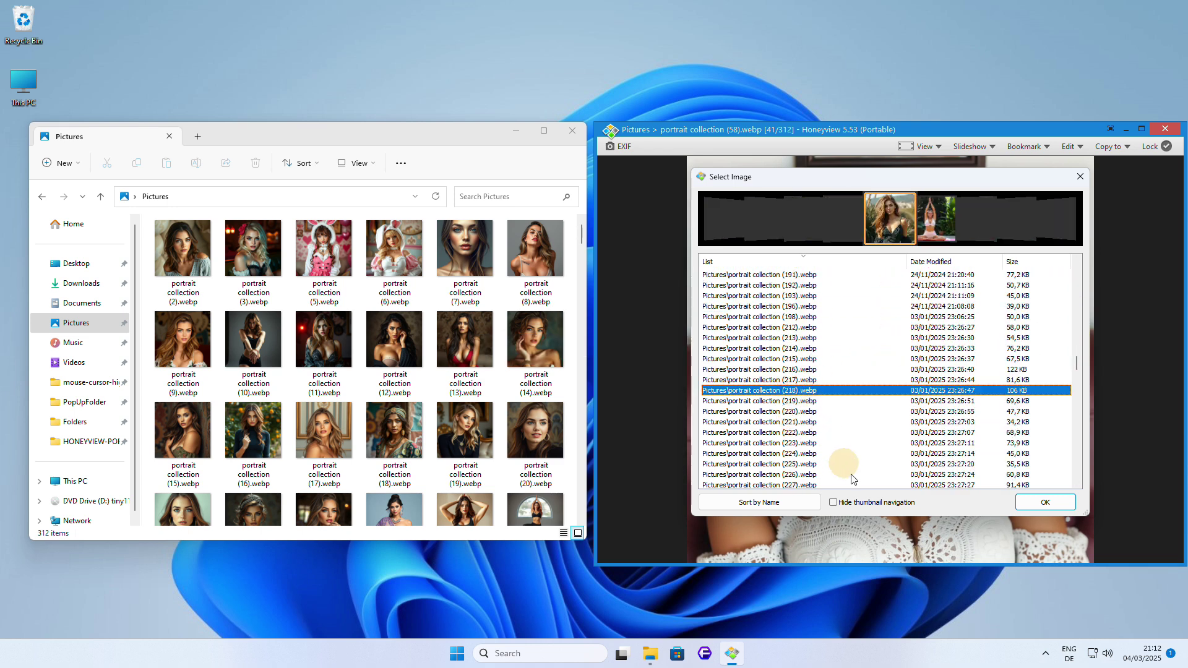
{"action": "left_click", "coordinate": [1053, 502]}
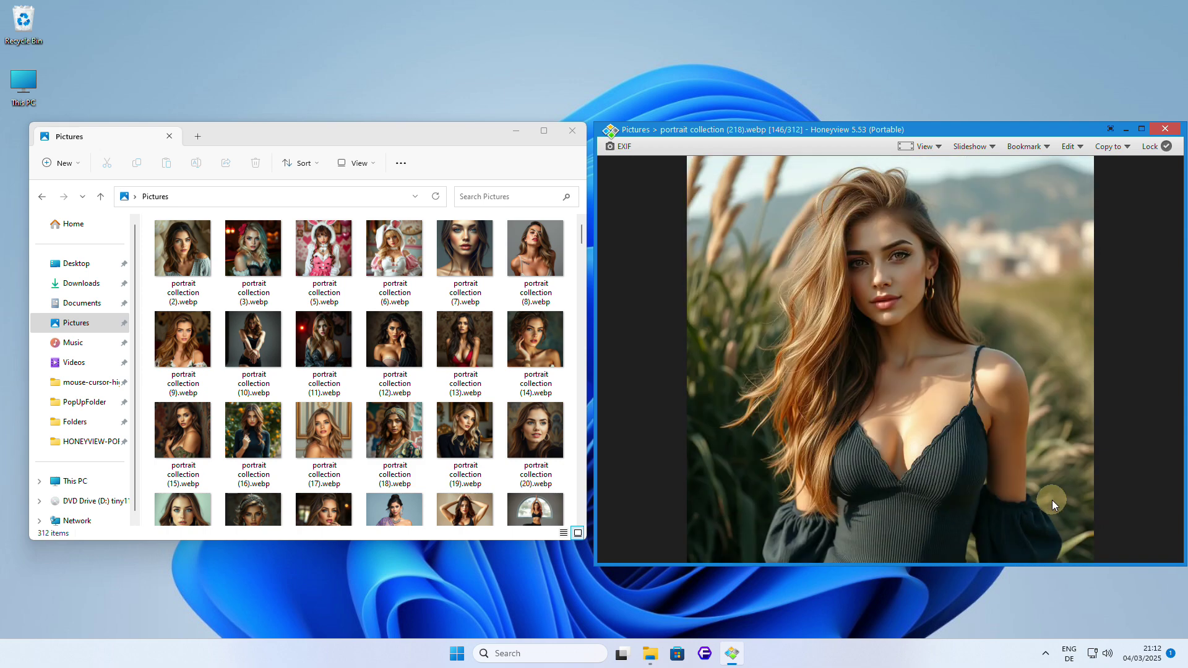
- Start the portable 32-bit Honeyview download (HONEYVIEW-PORTABLE.ZIP) from Bandisoft's page in Firefox
{"action": "left_click", "coordinate": [698, 652]}
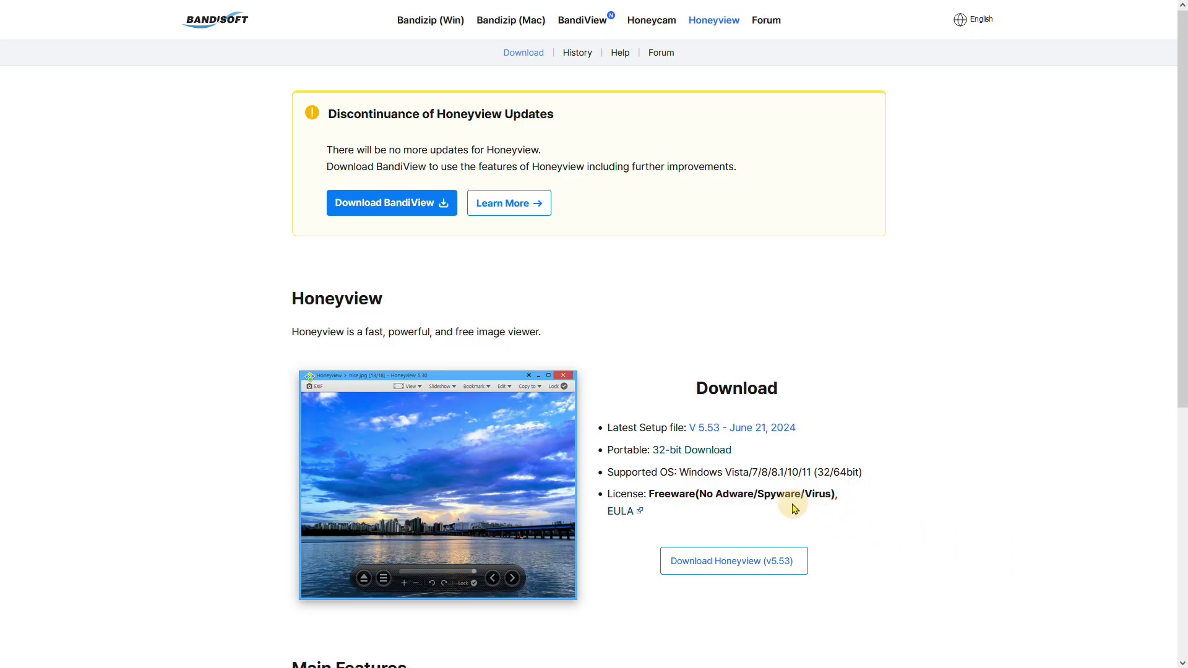
{"action": "left_click", "coordinate": [721, 456]}
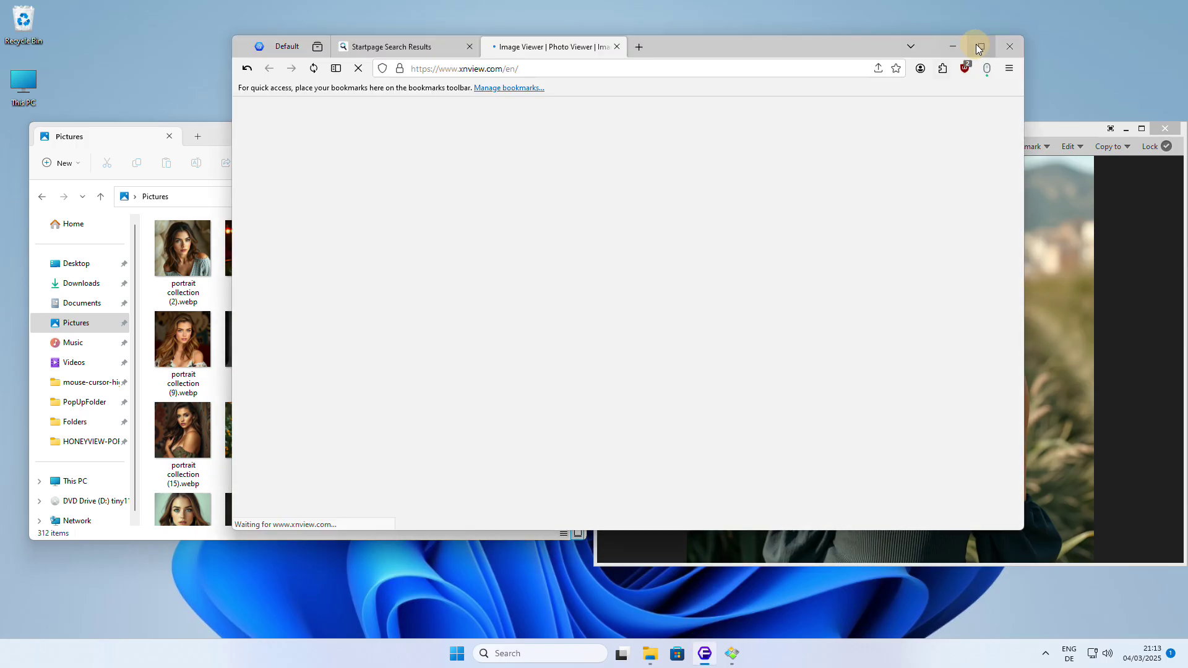
- Maximize Firefox and open the XnView Classic details page from the product slideshow
{"action": "left_click", "coordinate": [976, 41]}
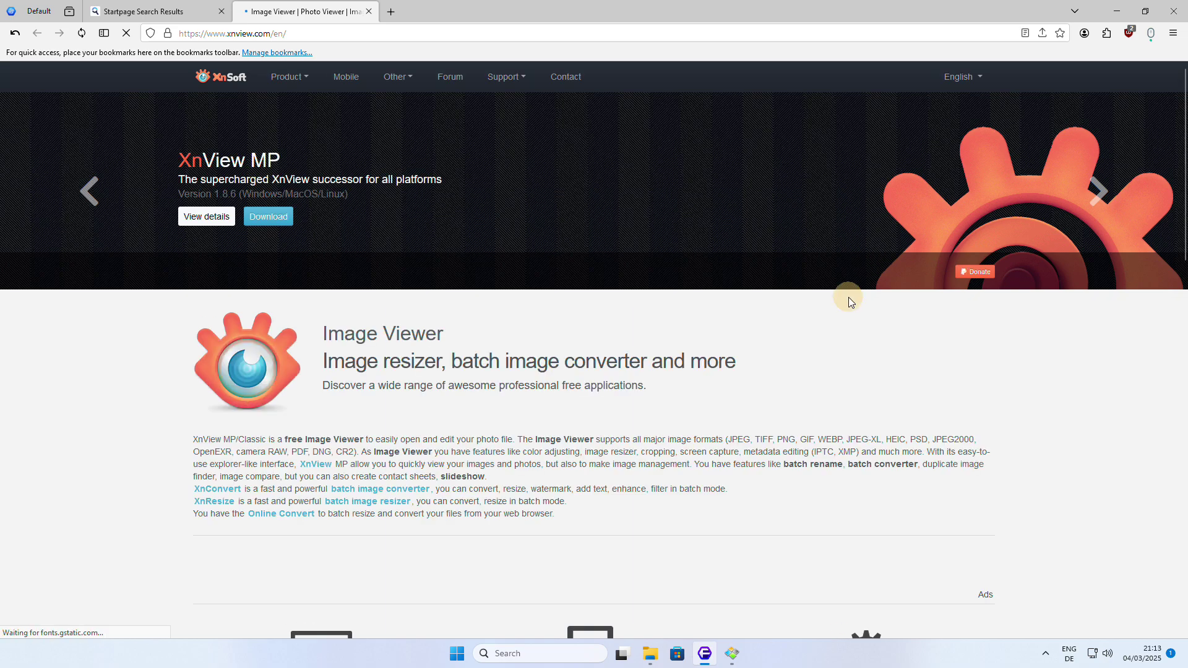
{"action": "left_click", "coordinate": [1101, 190]}
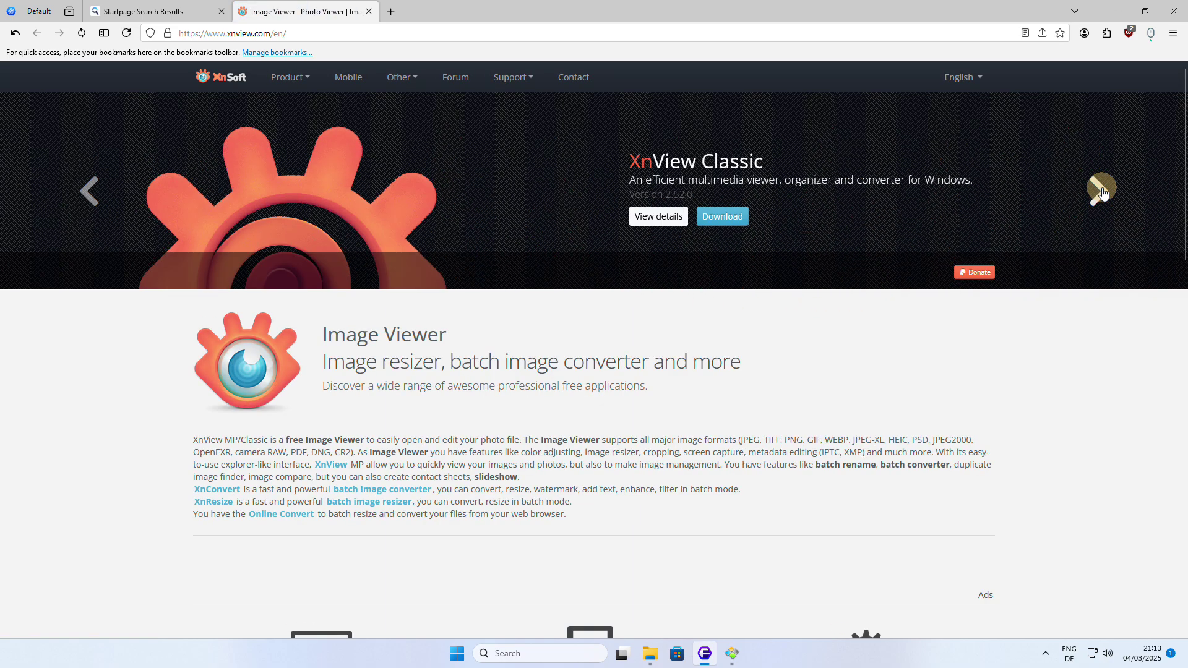
{"action": "left_click", "coordinate": [1101, 190]}
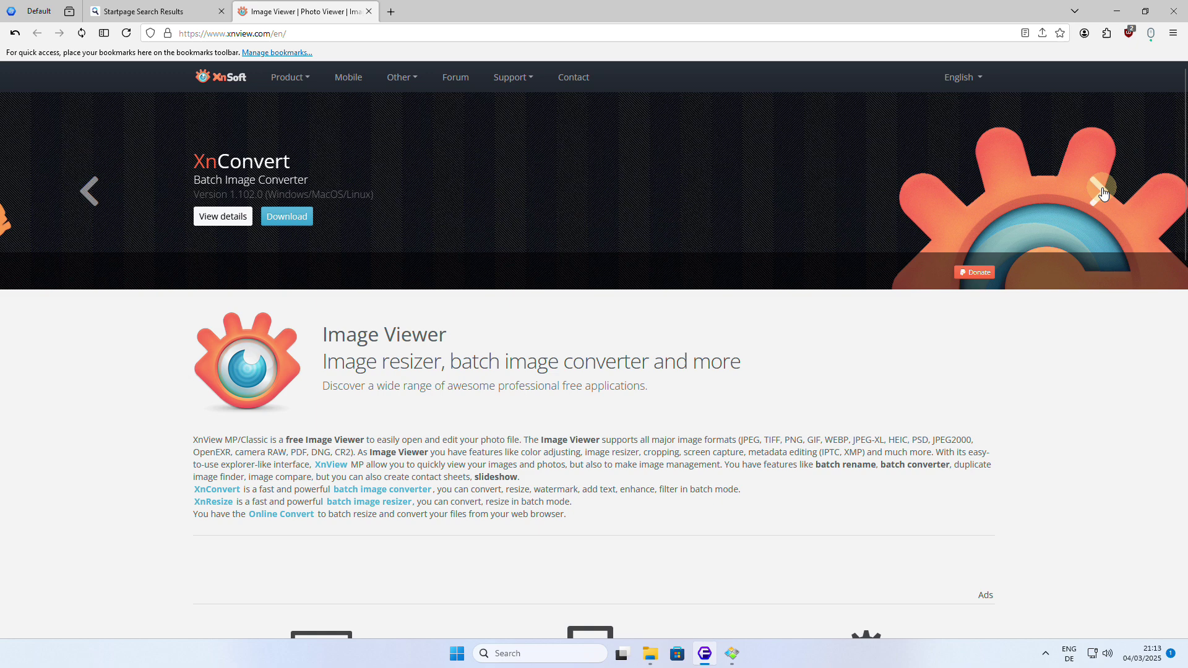
{"action": "left_click", "coordinate": [1103, 193]}
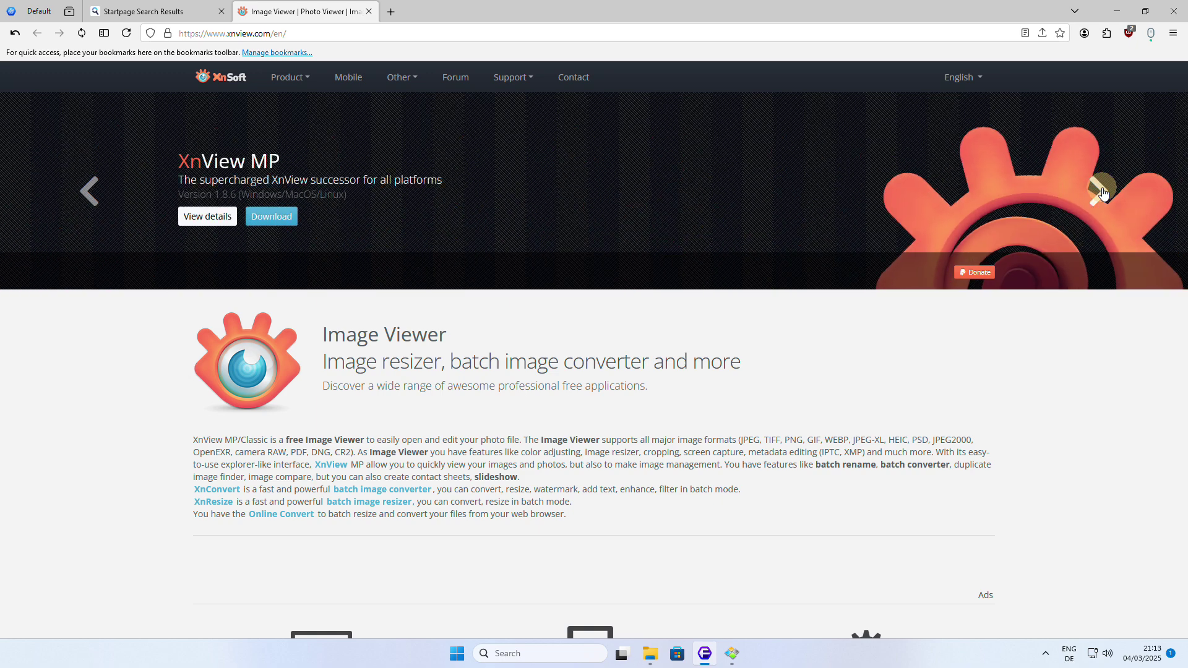
{"action": "left_click", "coordinate": [1103, 192]}
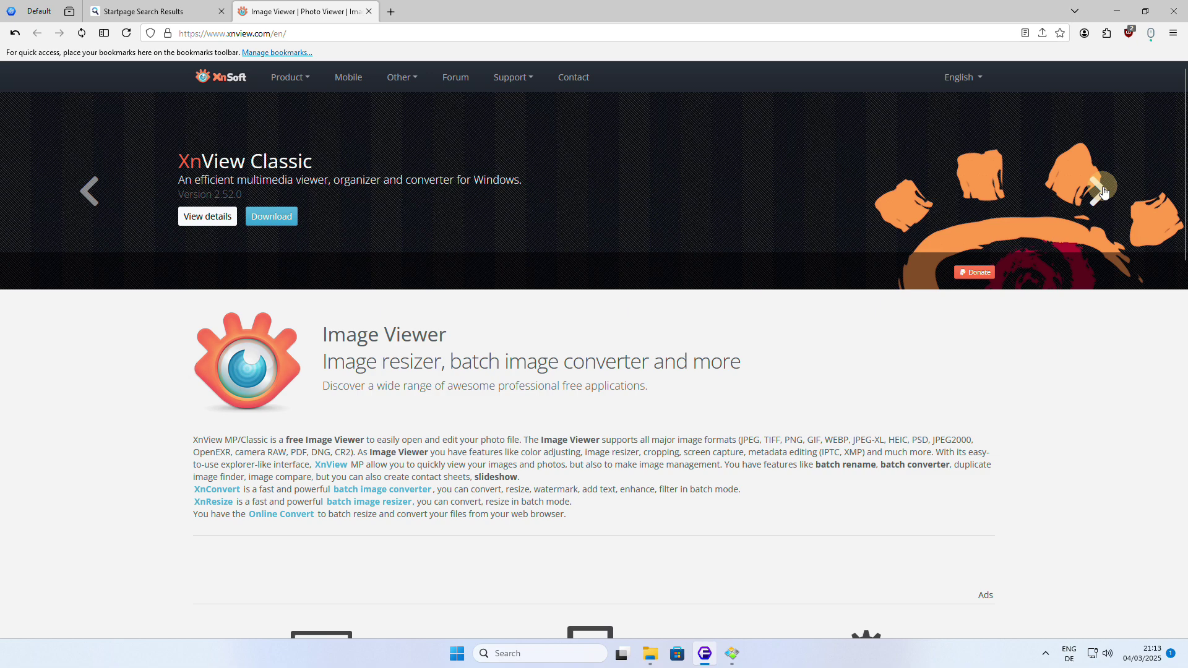
{"action": "left_click", "coordinate": [209, 219]}
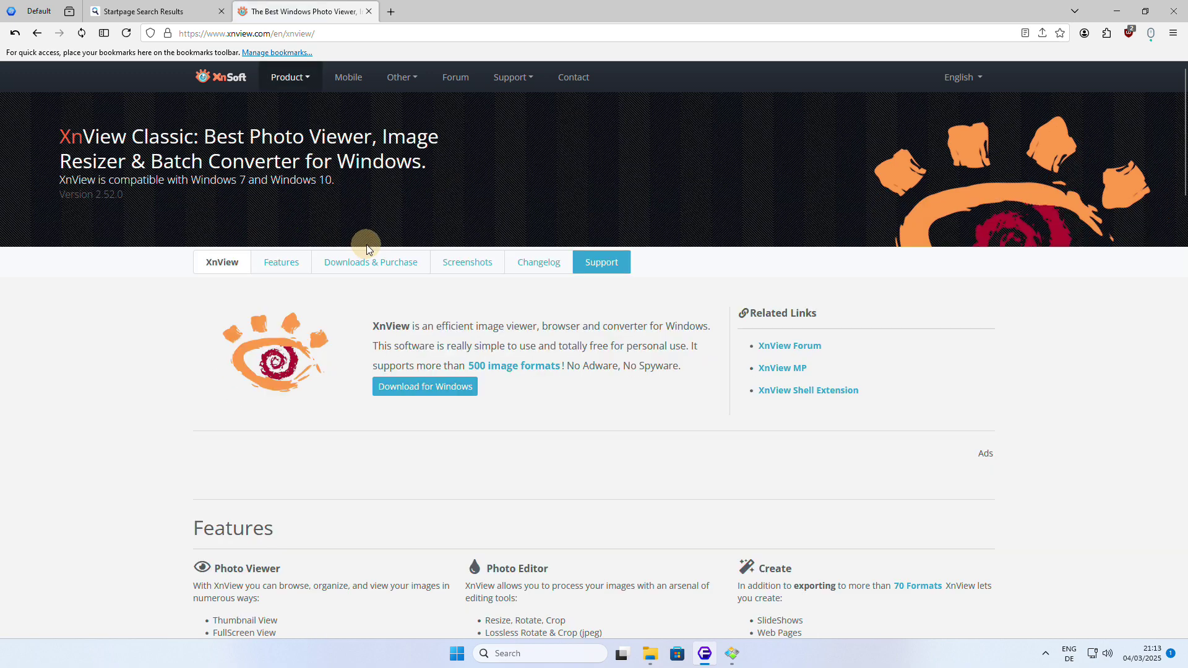
- Download the XnView Ext. Zip package, XnView-win-full(1).zip, from the Downloads section
{"action": "scroll", "coordinate": [367, 248], "scroll_direction": "down", "scroll_amount": 8}
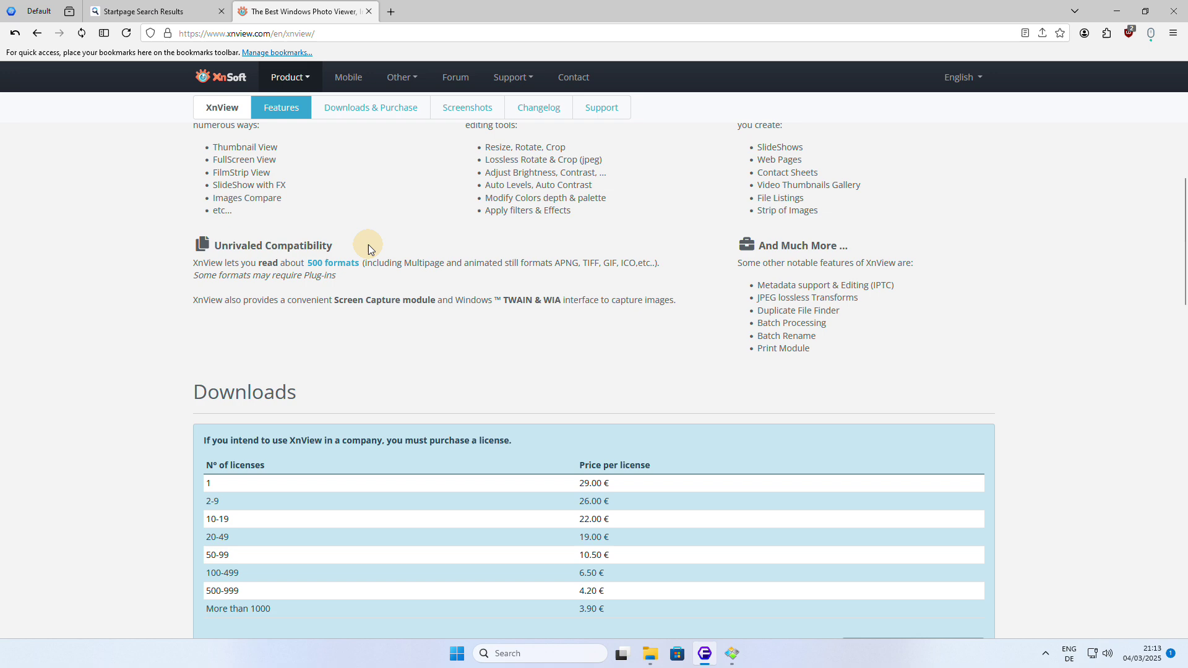
{"action": "scroll", "coordinate": [368, 247], "scroll_direction": "down", "scroll_amount": 9}
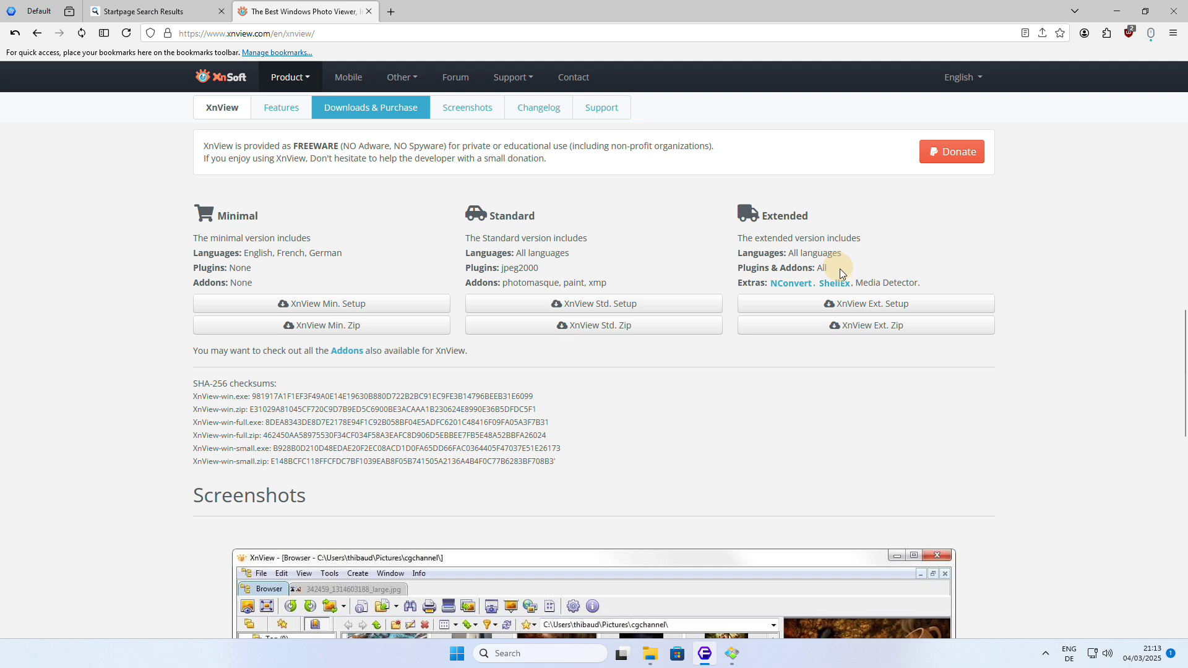
{"action": "left_click", "coordinate": [902, 332]}
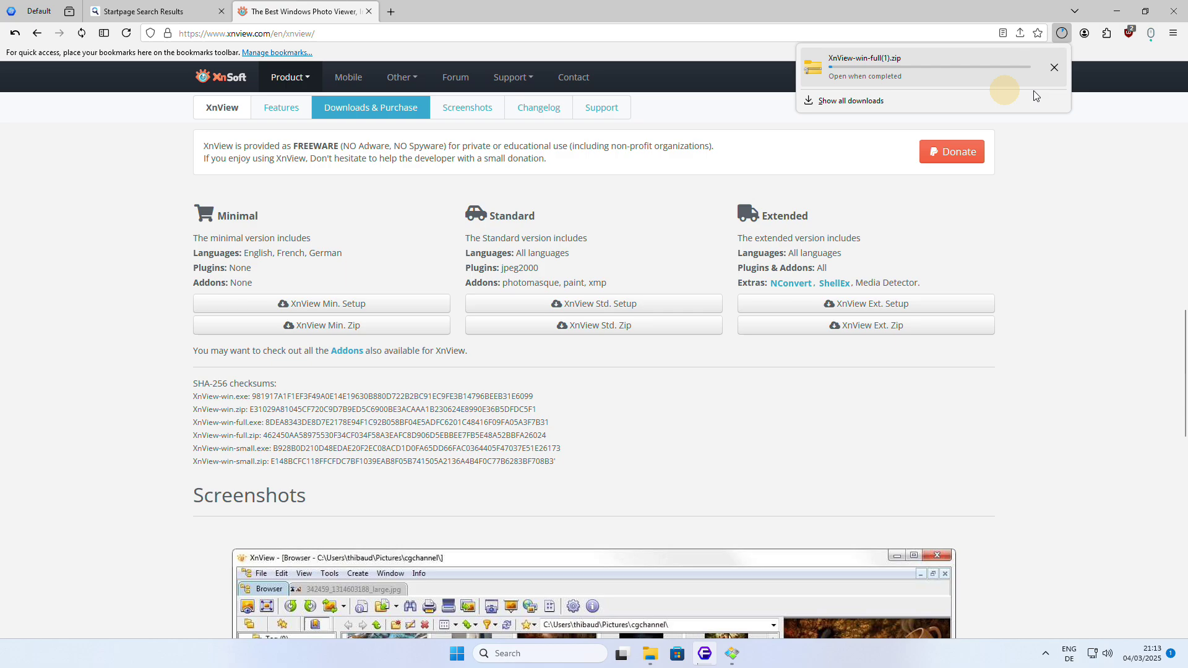
- Extract XnView-win-full.zip in Downloads and open the extracted XnView folder
{"action": "left_click", "coordinate": [229, 326]}
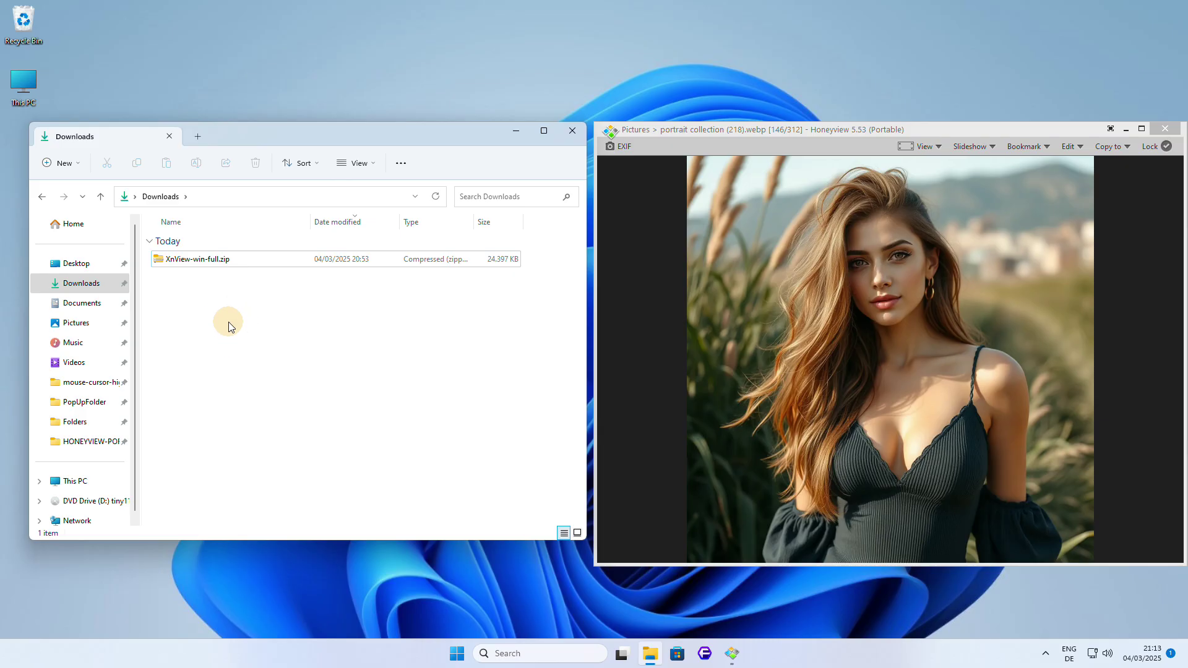
{"action": "right_click", "coordinate": [191, 257]}
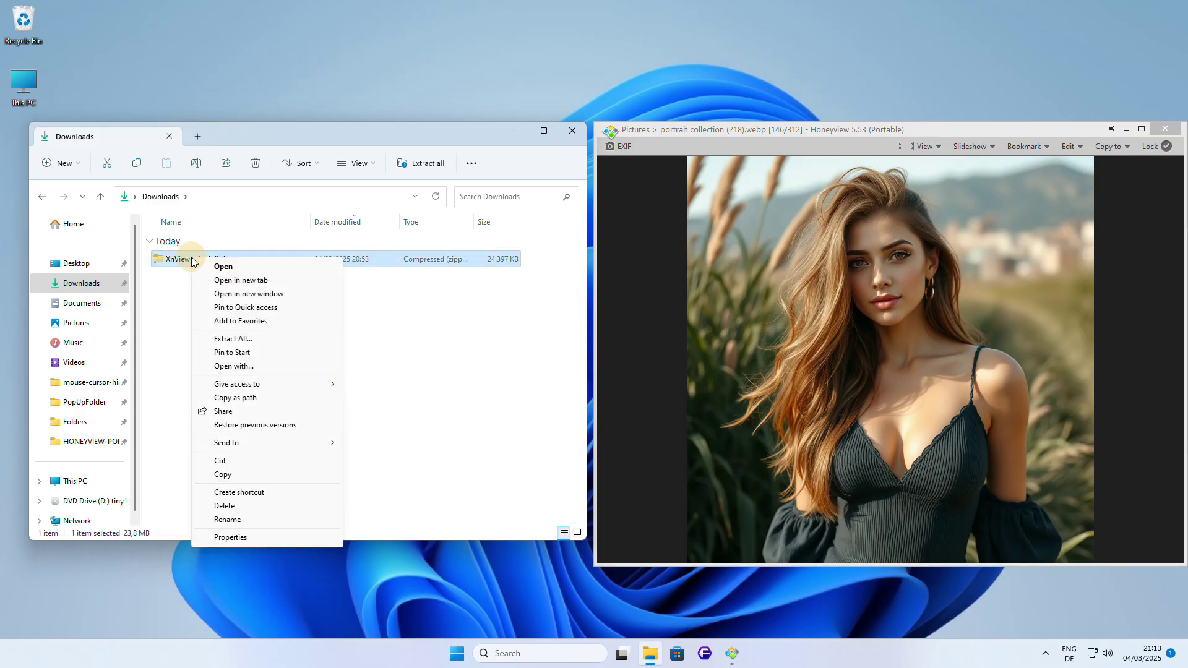
{"action": "left_click", "coordinate": [263, 338]}
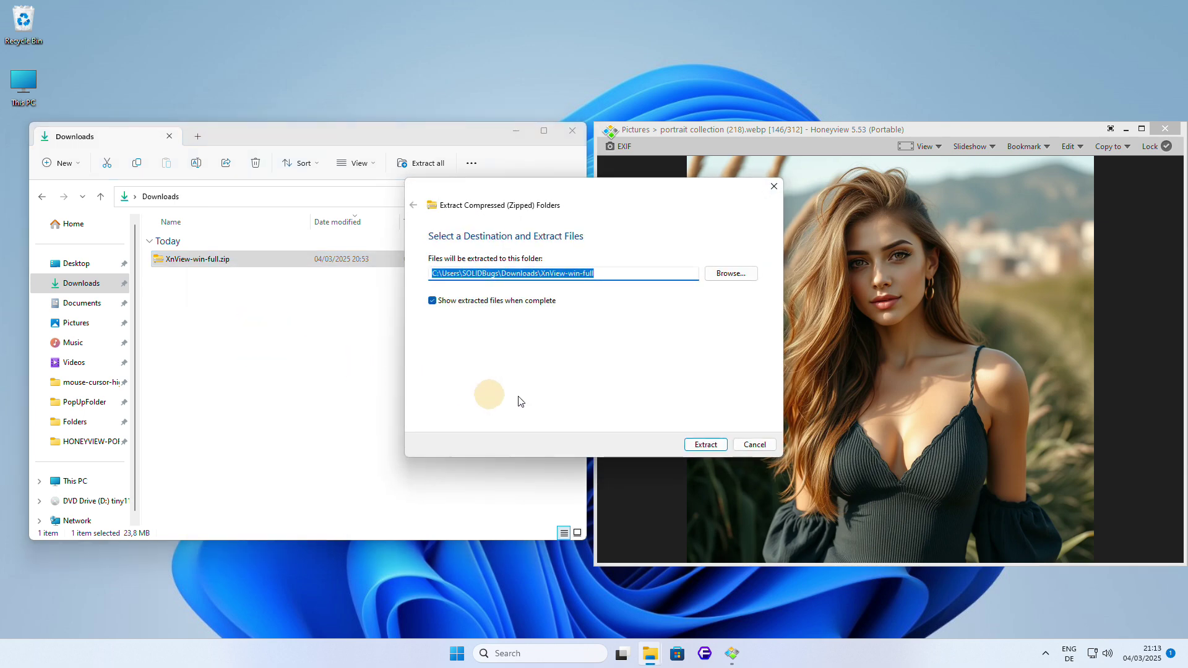
{"action": "left_click", "coordinate": [707, 444]}
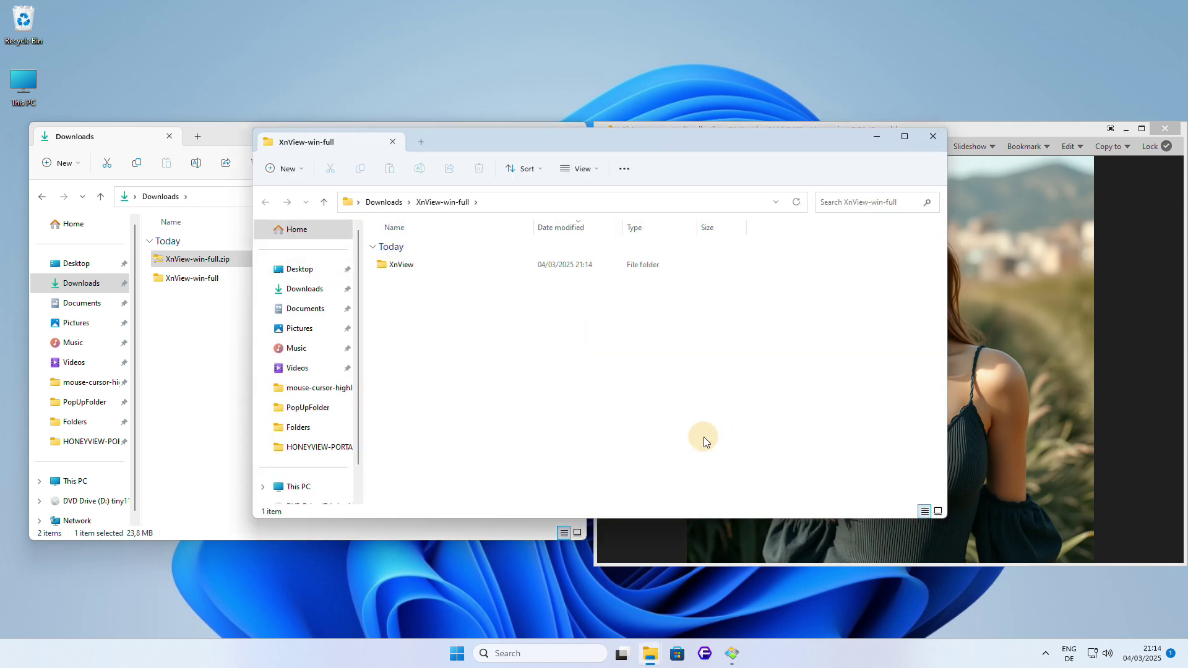
{"action": "double_click", "coordinate": [394, 266]}
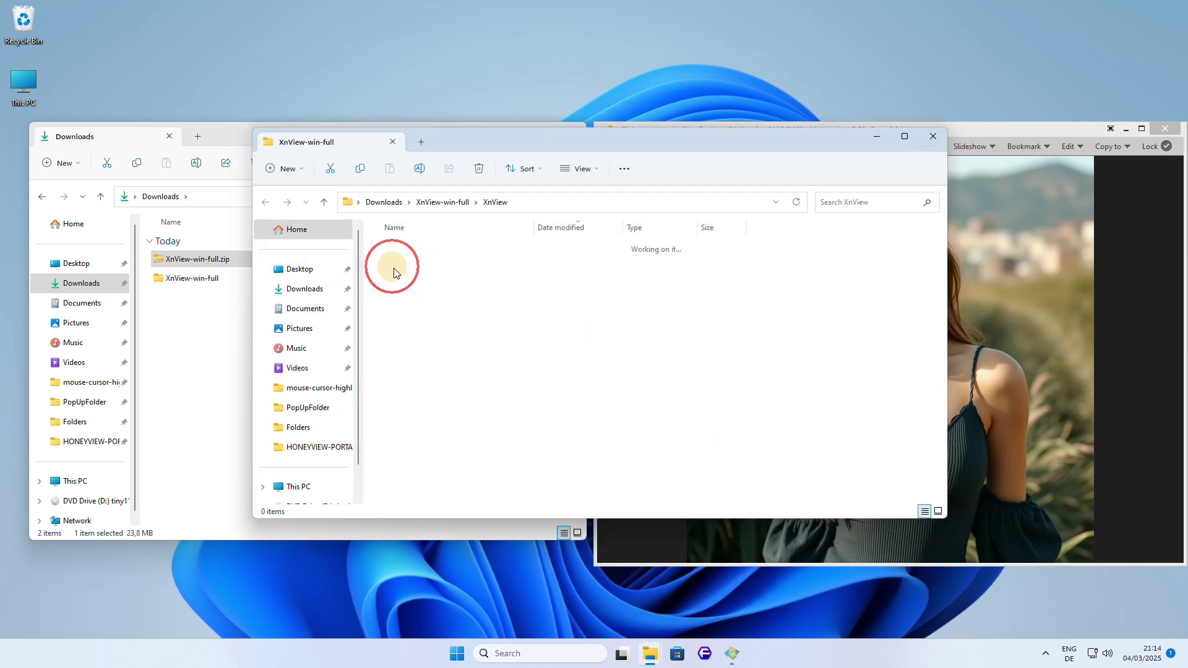
{"action": "scroll", "coordinate": [546, 413], "scroll_direction": "down", "scroll_amount": 2}
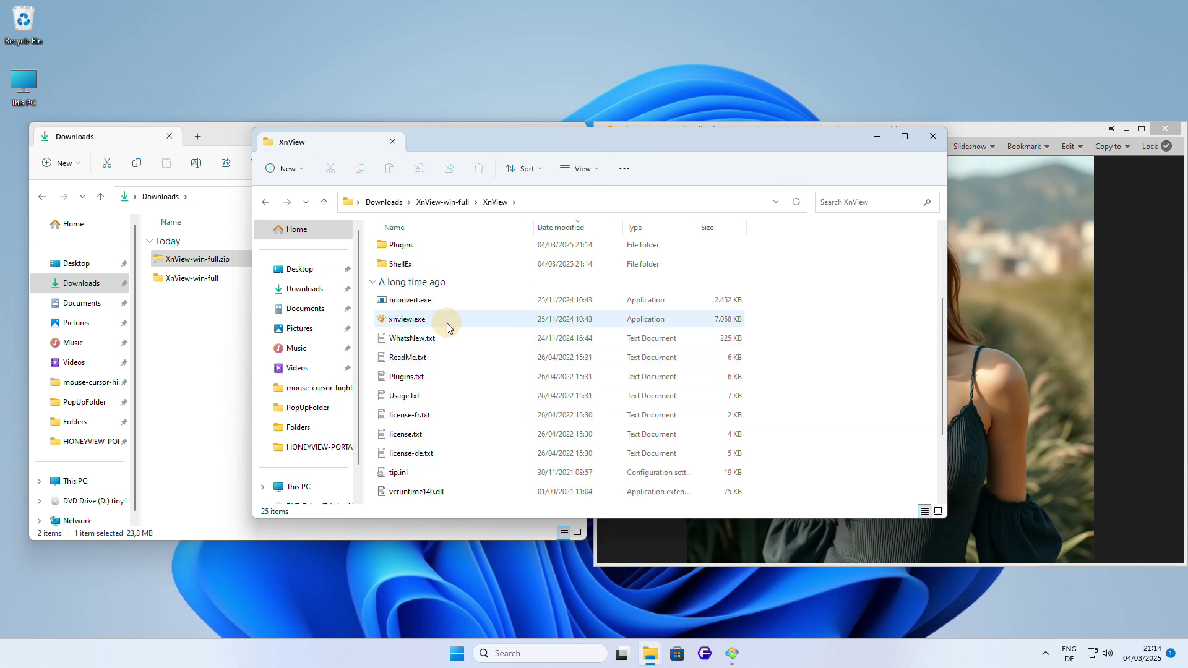
- Launch xnview.exe and confirm the Configuration wizard with Check update set to Never
{"action": "double_click", "coordinate": [455, 321]}
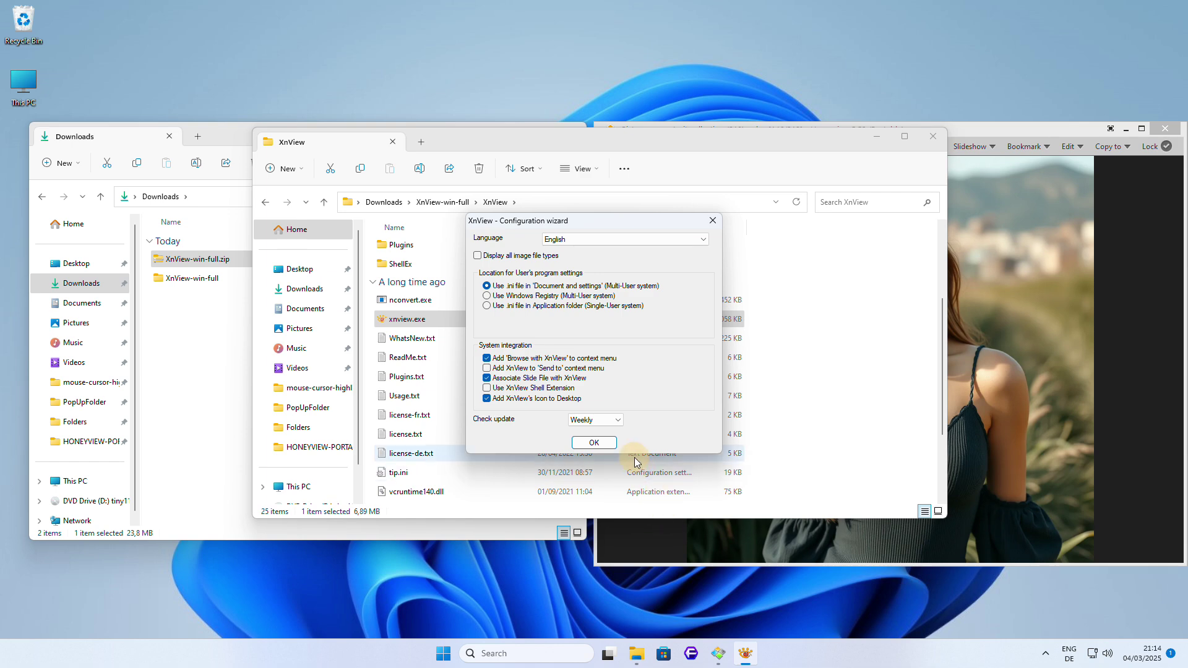
{"action": "left_click", "coordinate": [592, 421]}
{"action": "left_click", "coordinate": [585, 430]}
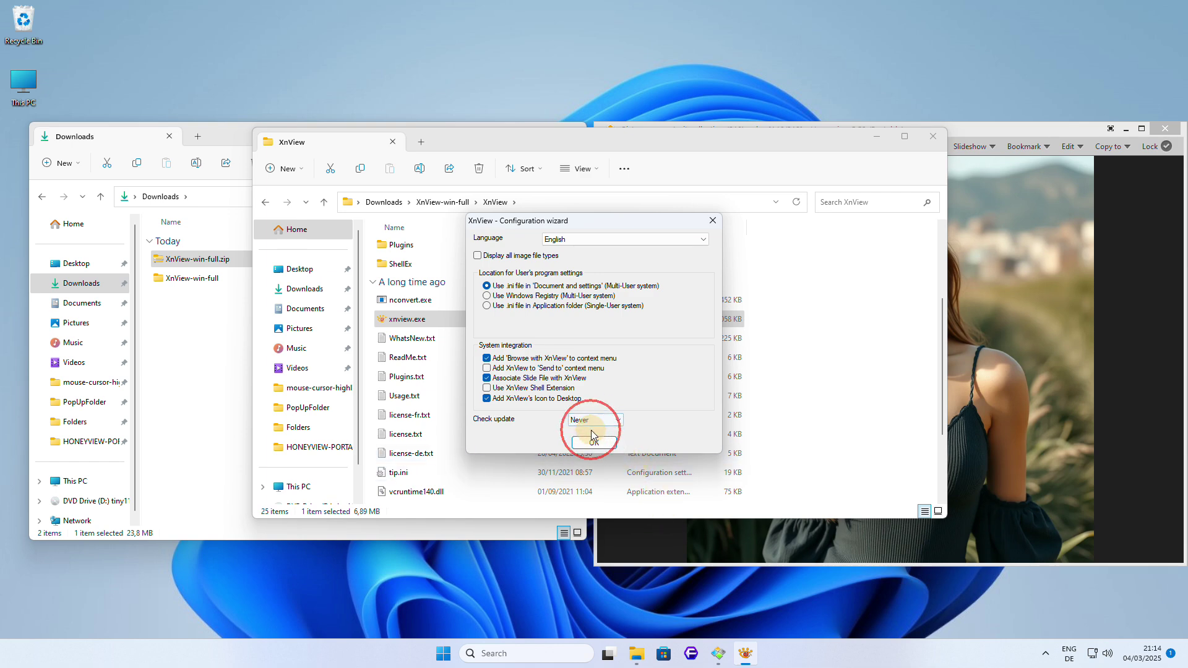
{"action": "left_click", "coordinate": [592, 444]}
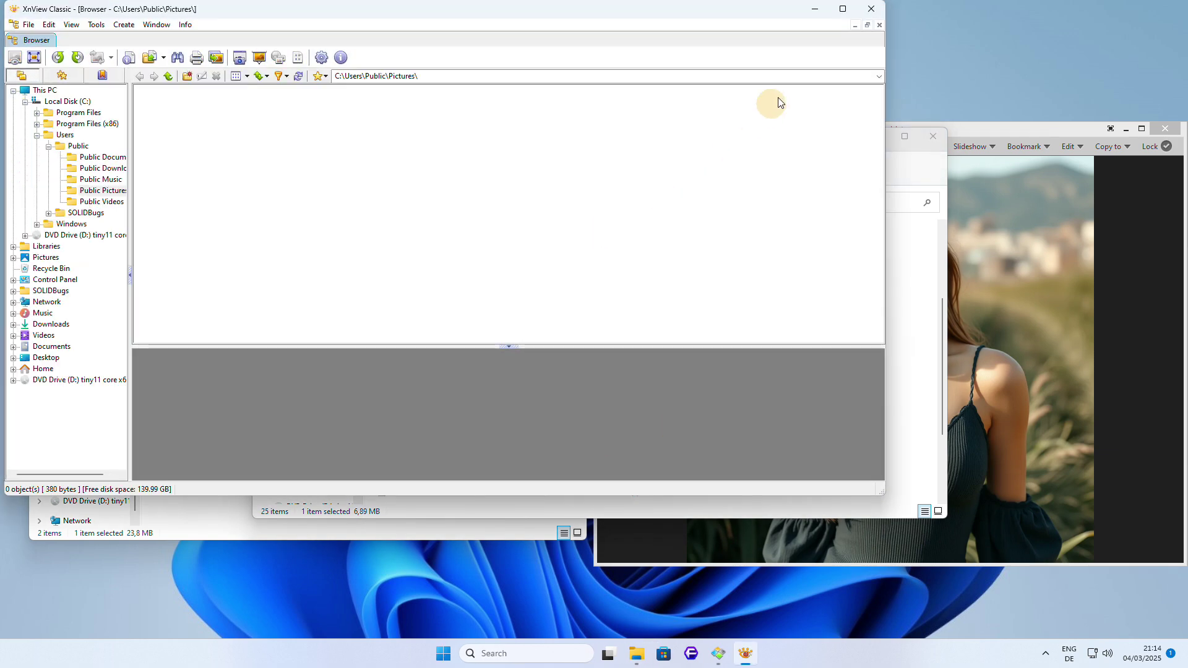
- Maximize XnView, open the Pictures folder, and select all 312 WebP portraits
{"action": "left_click", "coordinate": [843, 8]}
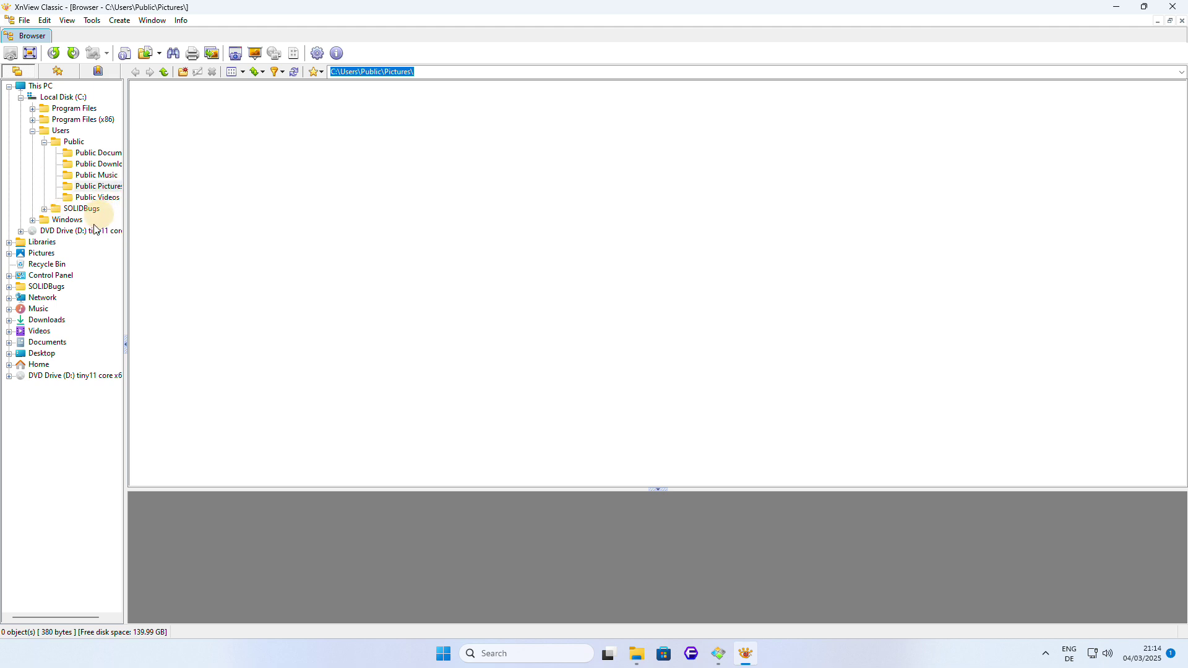
{"action": "left_click", "coordinate": [44, 253]}
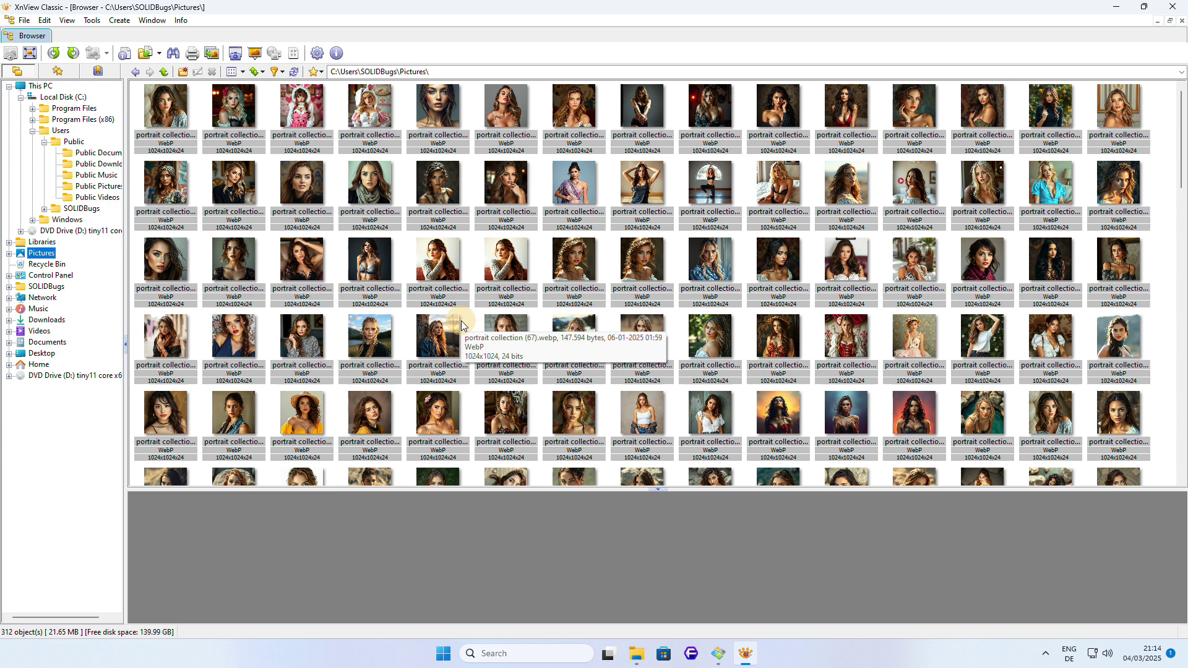
{"action": "key", "text": "ctrl+a"}
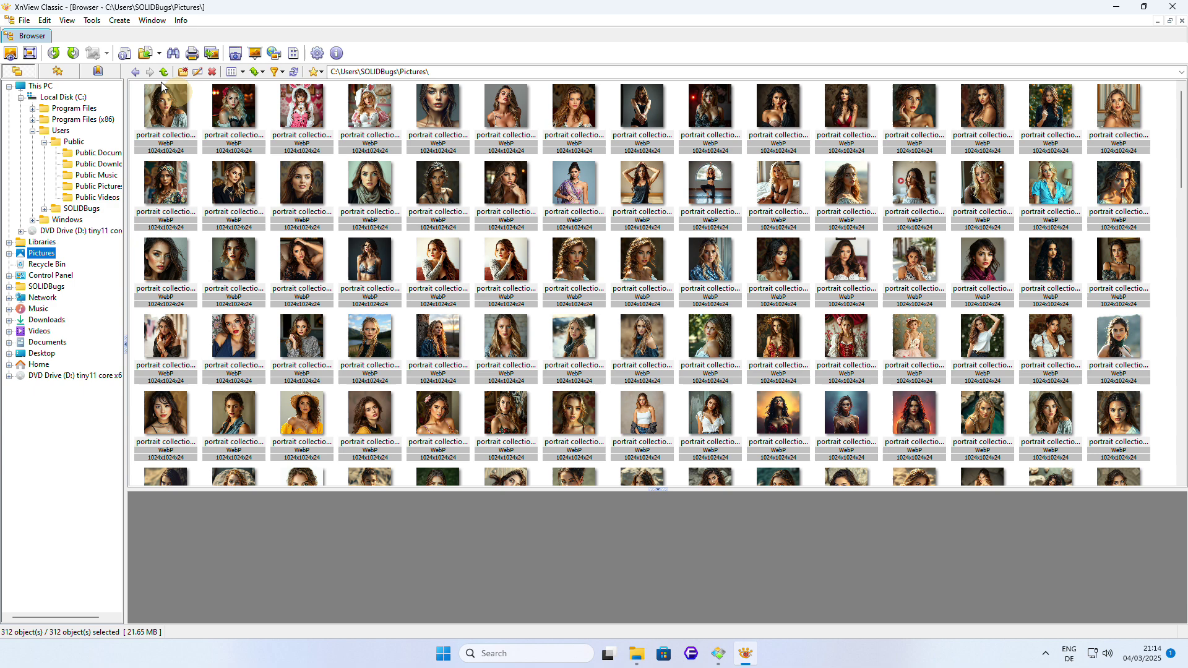
{"action": "left_click", "coordinate": [93, 22]}
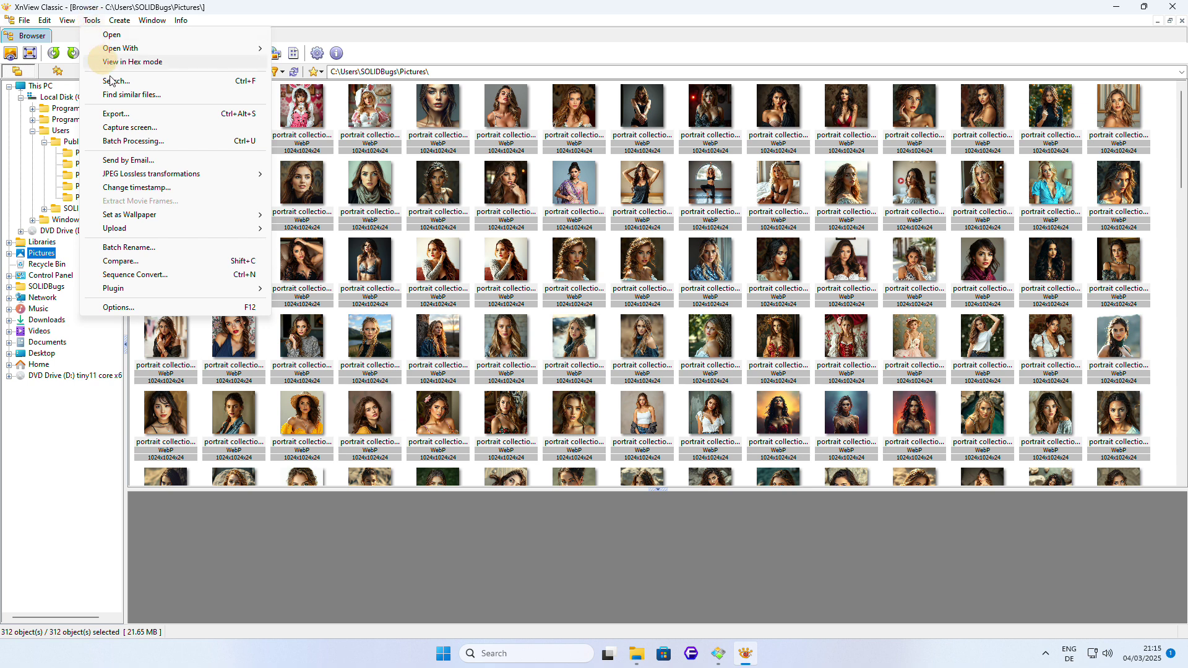
- Batch-convert the 312 selected portraits to PNG - Portable Network Graphics
{"action": "left_click", "coordinate": [184, 144]}
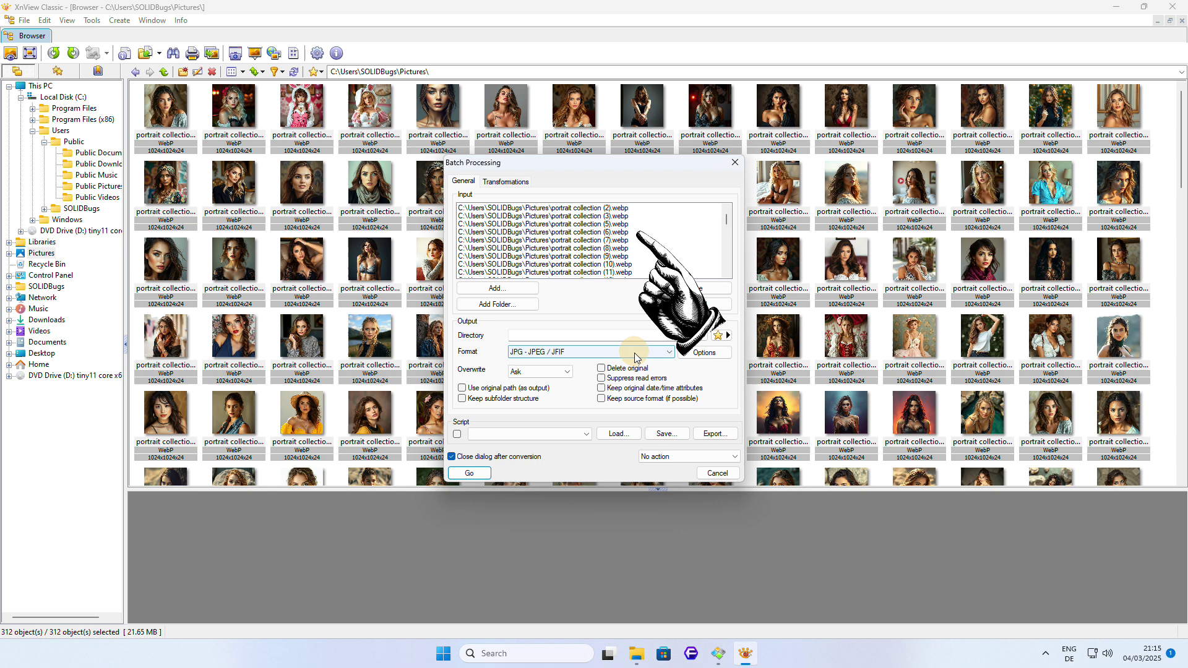
{"action": "left_click", "coordinate": [667, 358]}
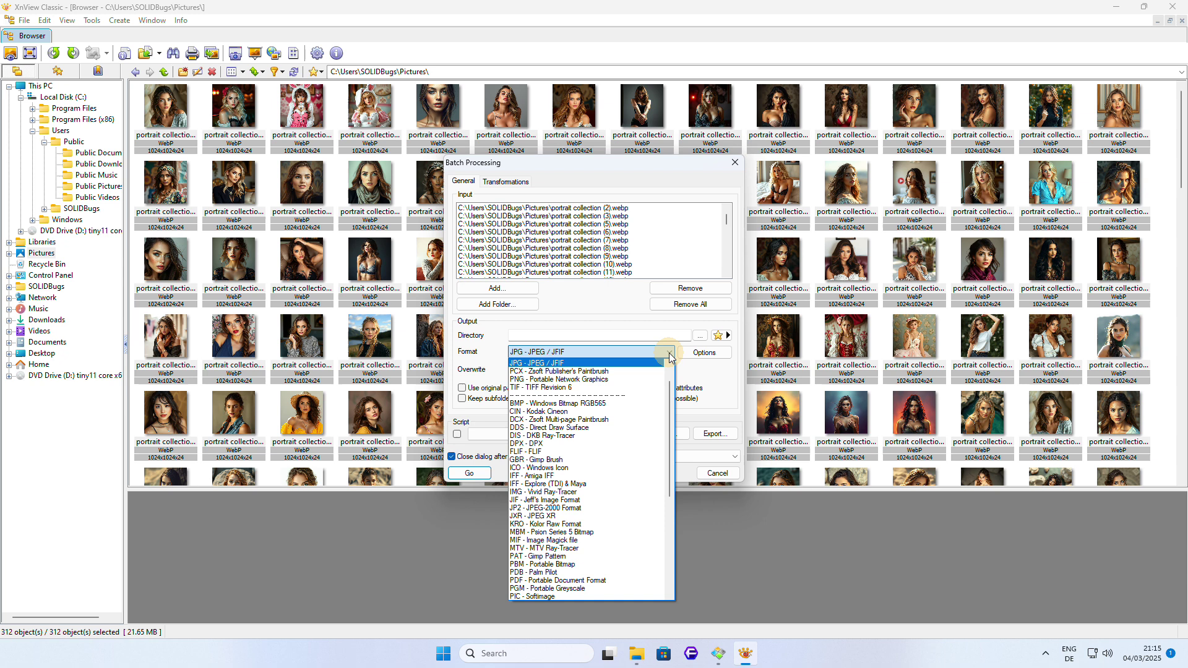
{"action": "left_click", "coordinate": [647, 380]}
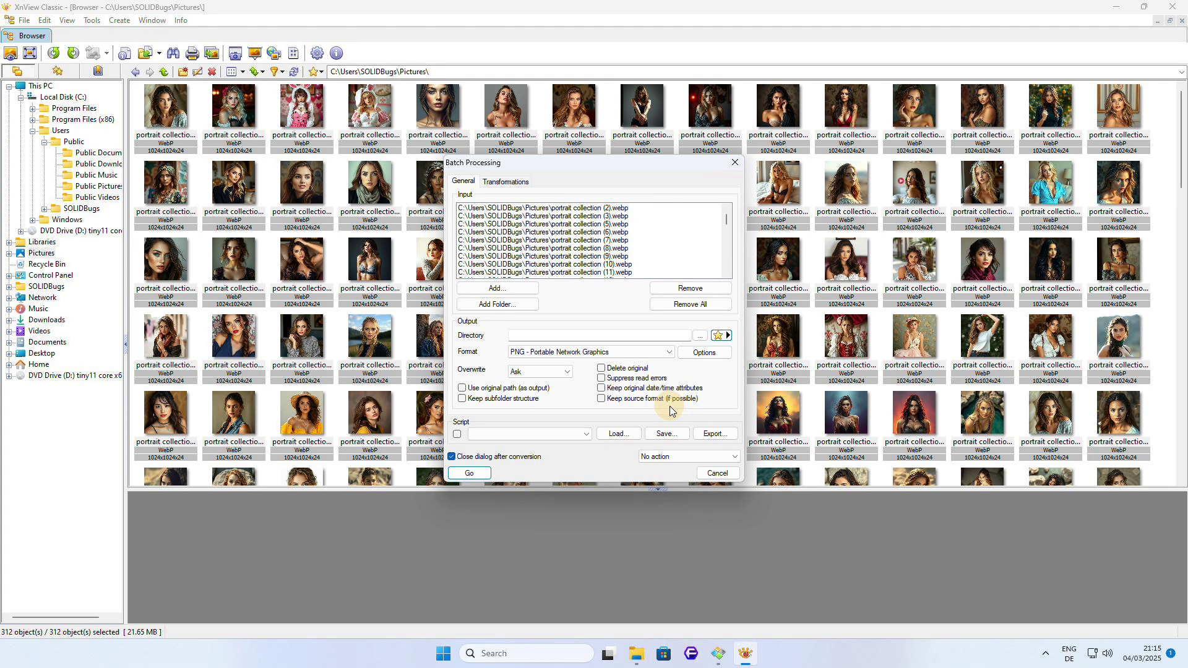
{"action": "left_click", "coordinate": [486, 472]}
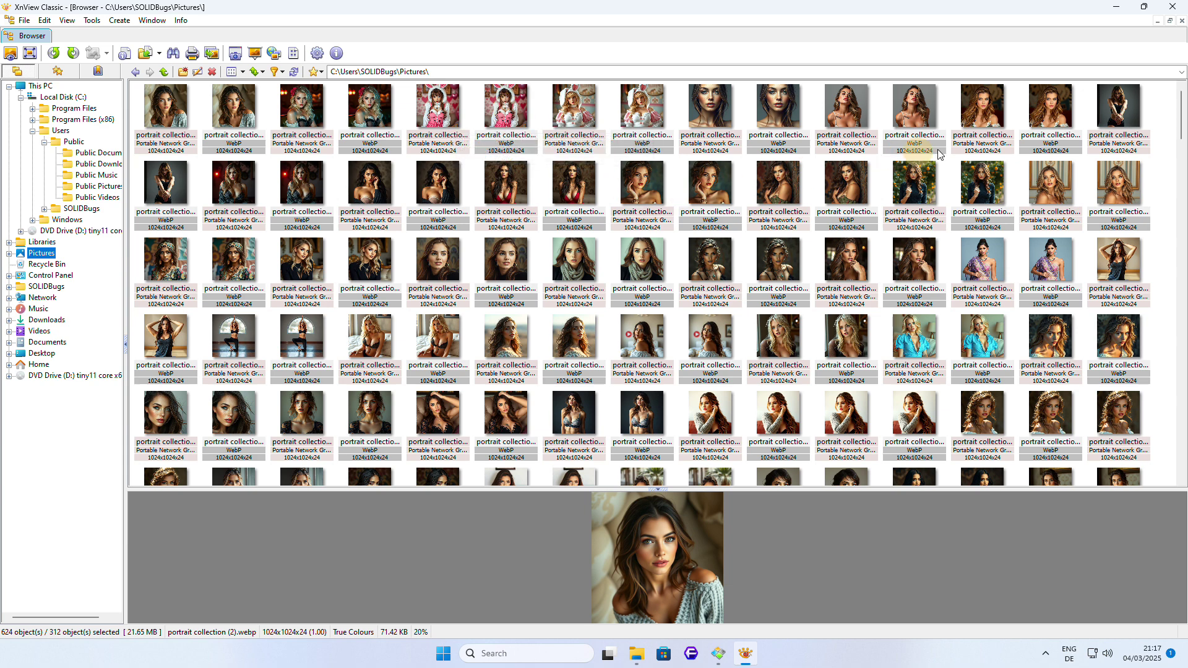
- Open portrait collection (9).png and (9).webp in Honeyview, snapped to left and right halves
{"action": "double_click", "coordinate": [971, 110]}
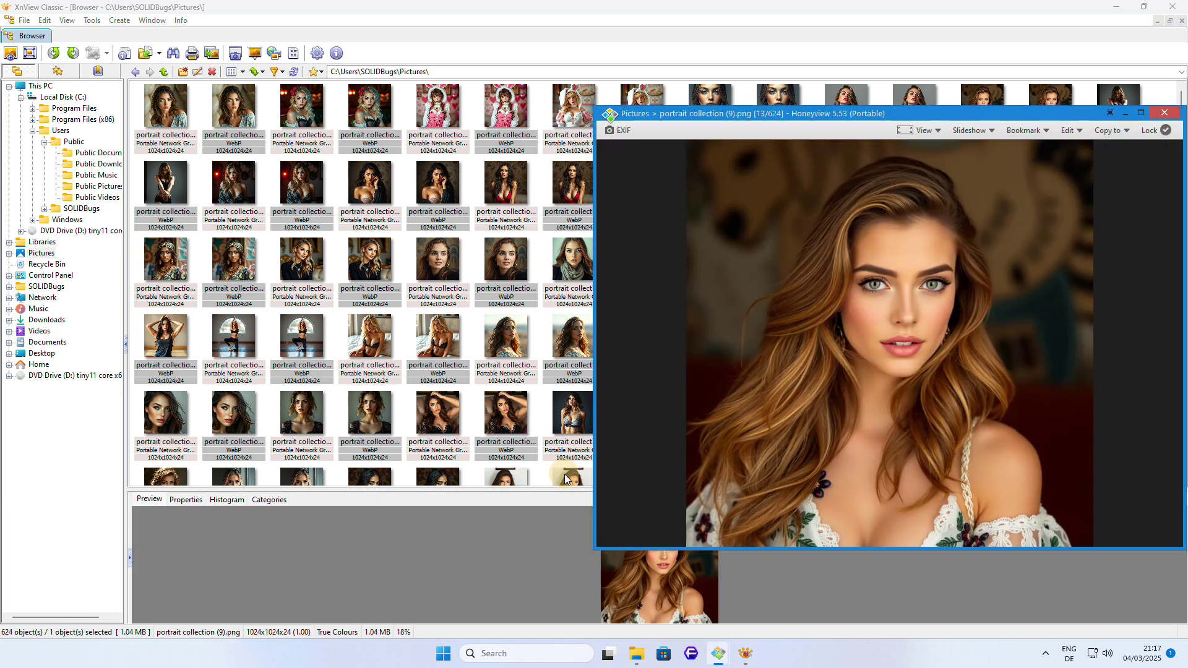
{"action": "key", "text": "super+Left"}
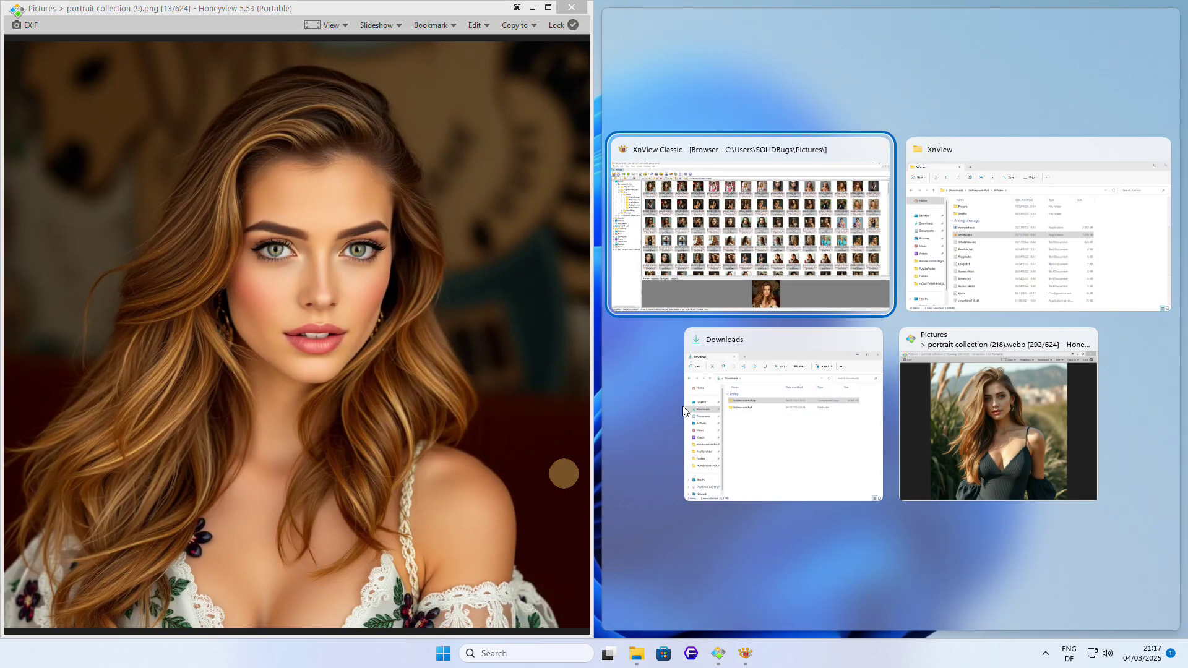
{"action": "left_click", "coordinate": [695, 221]}
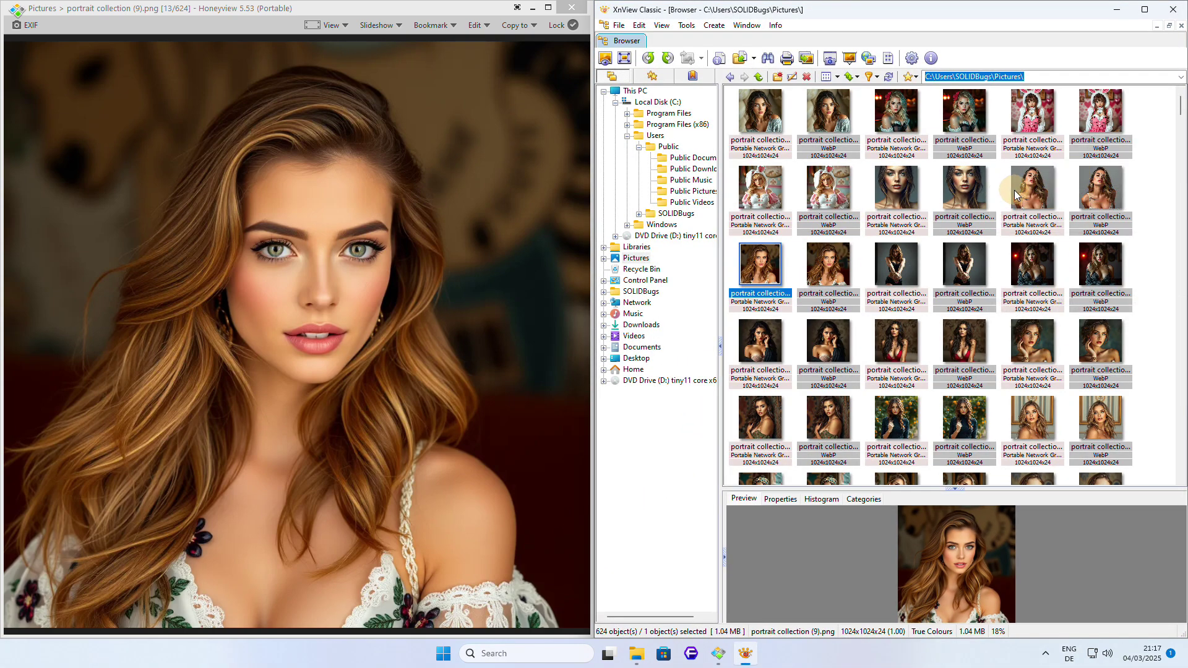
{"action": "right_click", "coordinate": [828, 261]}
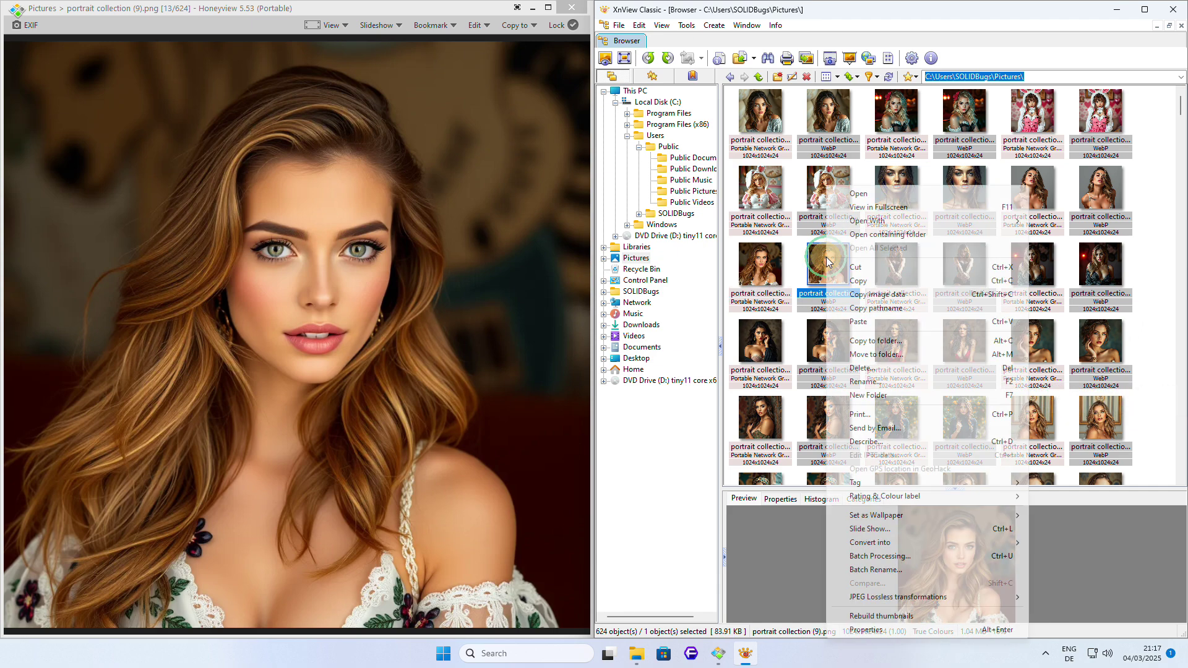
{"action": "mouse_move", "coordinate": [990, 221]}
{"action": "left_click", "coordinate": [1080, 227]}
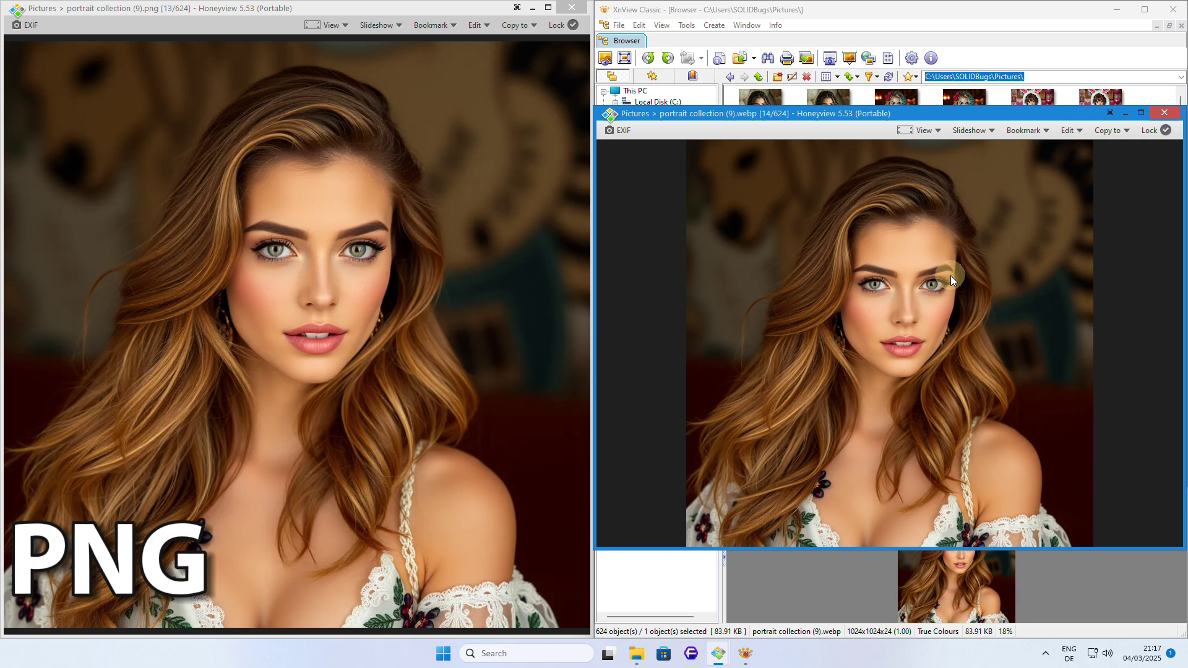
{"action": "key", "text": "super+Right"}
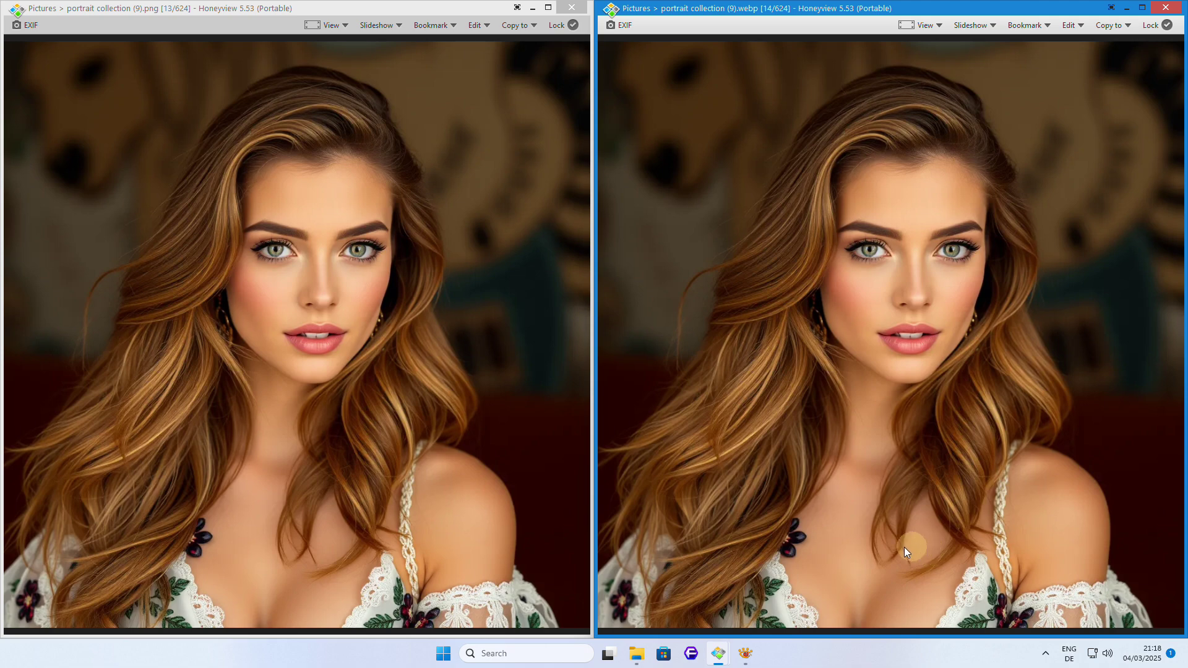
- Select portrait collection (9).png (1,064 KB) and (9).webp (84 KB) in Explorer's Pictures details list
{"action": "key", "text": "alt+Tab"}
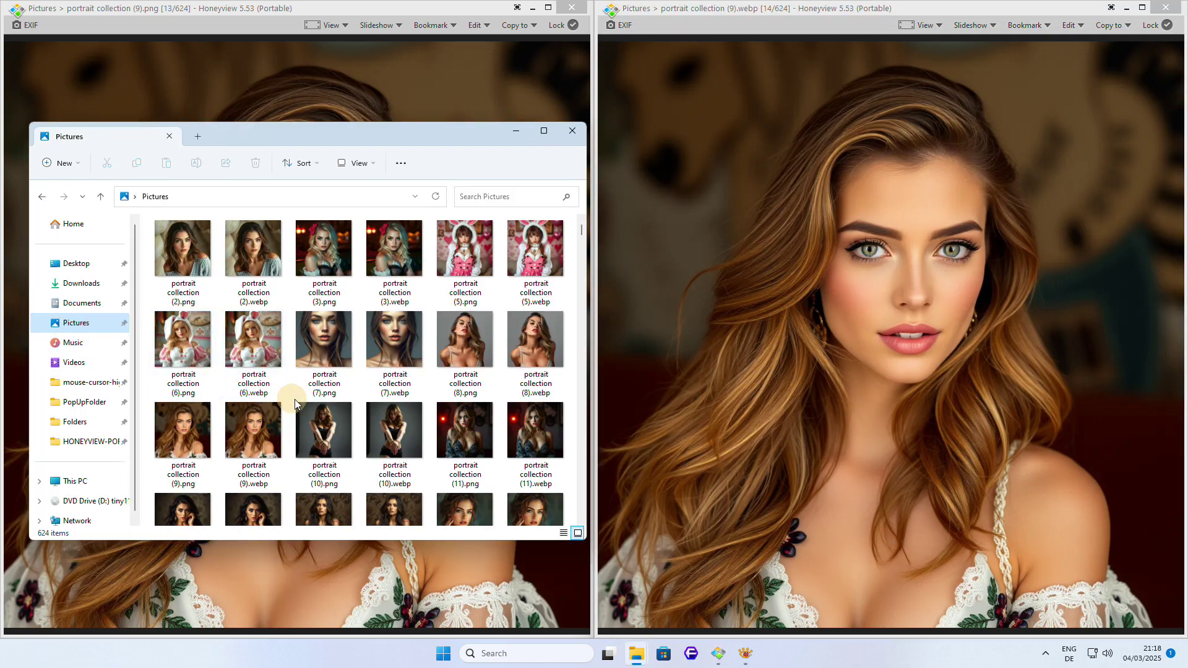
{"action": "left_click", "coordinate": [253, 272]}
{"action": "scroll", "coordinate": [266, 291], "scroll_direction": "down", "scroll_amount": 2}
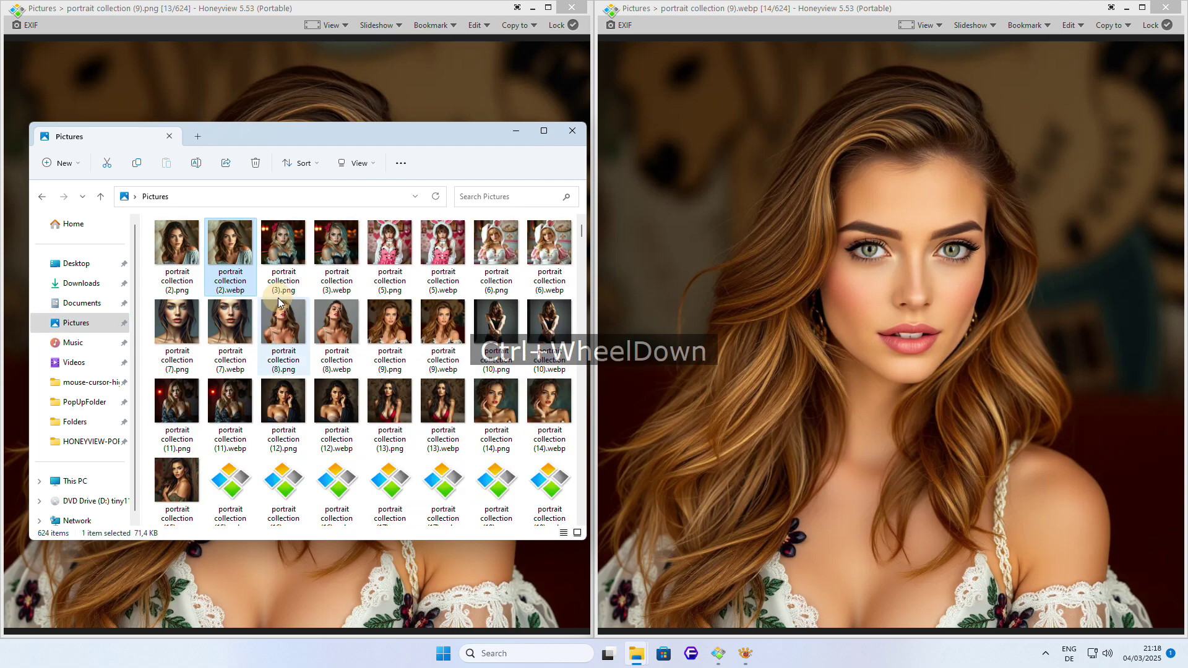
{"action": "scroll", "coordinate": [277, 299], "scroll_direction": "down", "scroll_amount": 3}
{"action": "scroll", "coordinate": [278, 299], "scroll_direction": "up", "scroll_amount": 1}
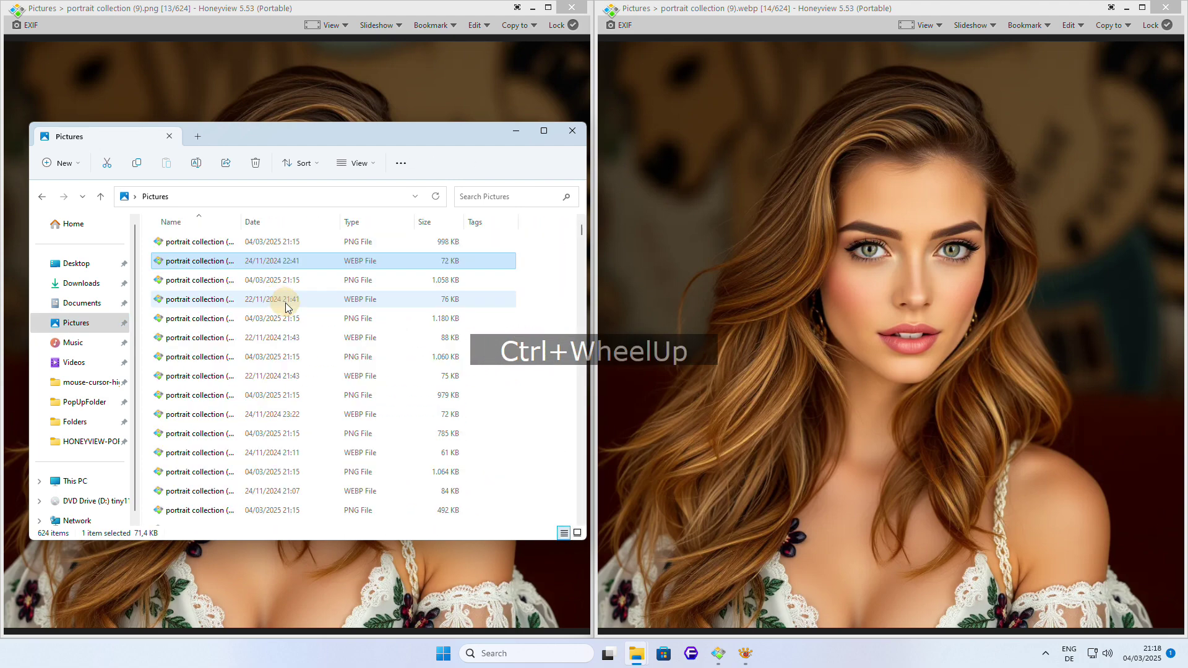
{"action": "left_click_drag", "start_coordinate": [243, 219], "coordinate": [265, 220]}
{"action": "left_click", "coordinate": [319, 471]}
{"action": "scroll", "coordinate": [326, 490], "scroll_direction": "down", "scroll_amount": 2}
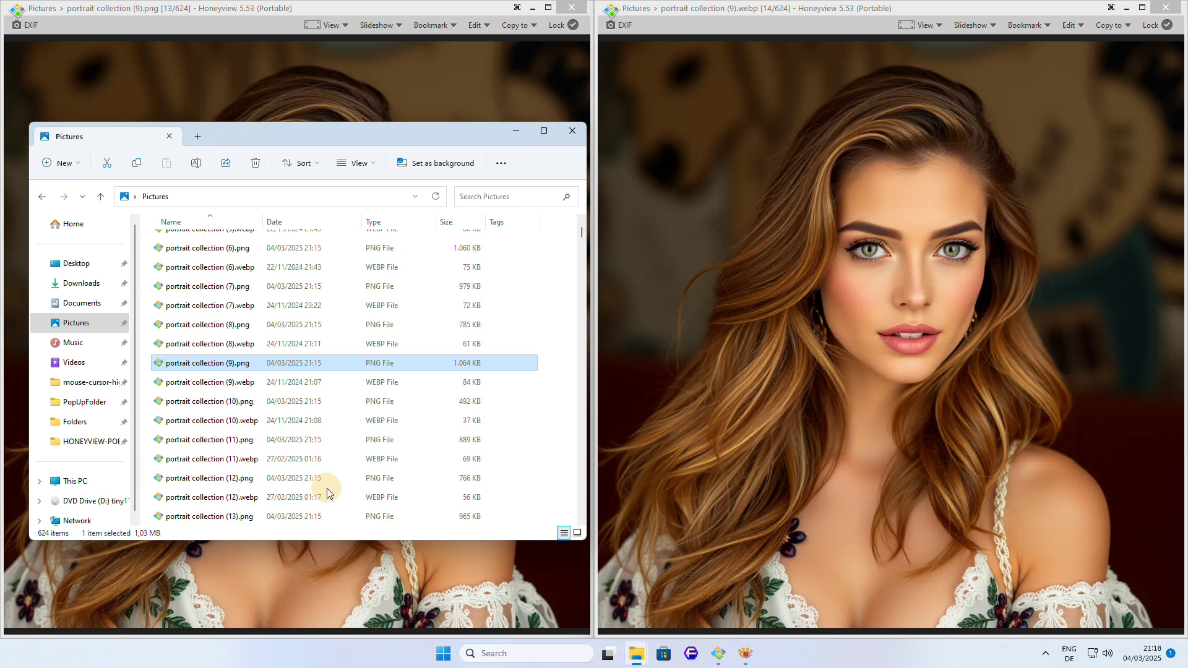
{"action": "left_click", "coordinate": [346, 387], "text": "ctrl"}
{"action": "scroll", "coordinate": [421, 489], "scroll_direction": "down", "scroll_amount": 1}
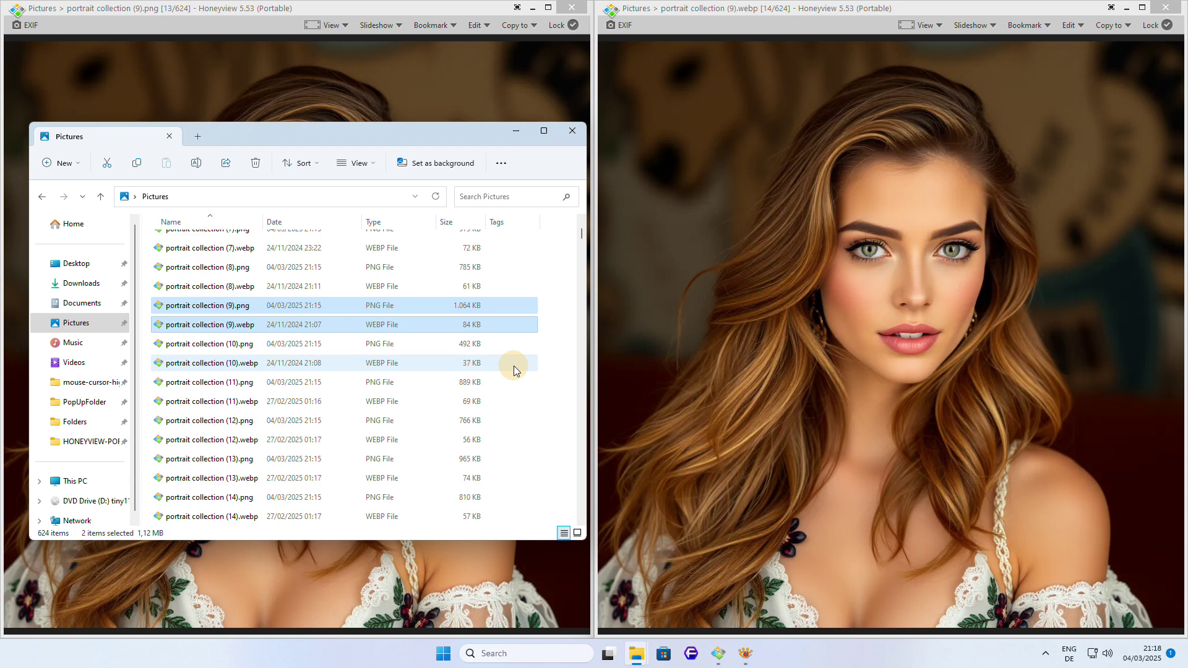
- Download iview470_x64.zip, the 3.8 MB IrfanView 64-bit 4.70 package, from irfanview.com
{"action": "left_click", "coordinate": [521, 131]}
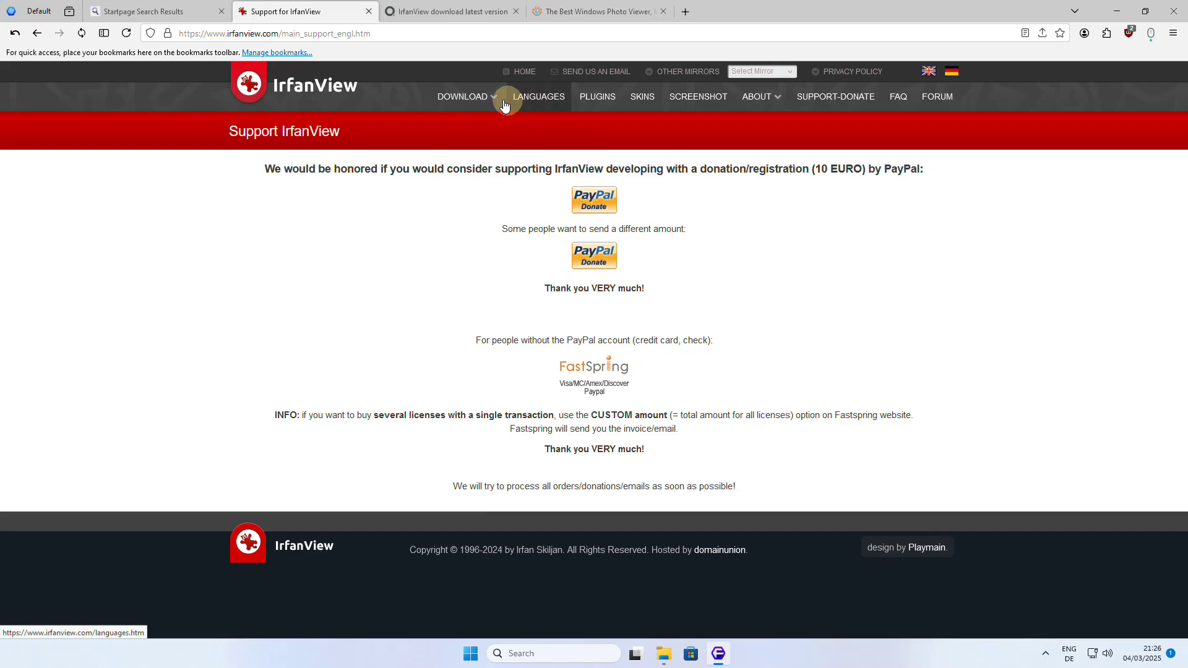
{"action": "mouse_move", "coordinate": [458, 94]}
{"action": "left_click", "coordinate": [468, 149]}
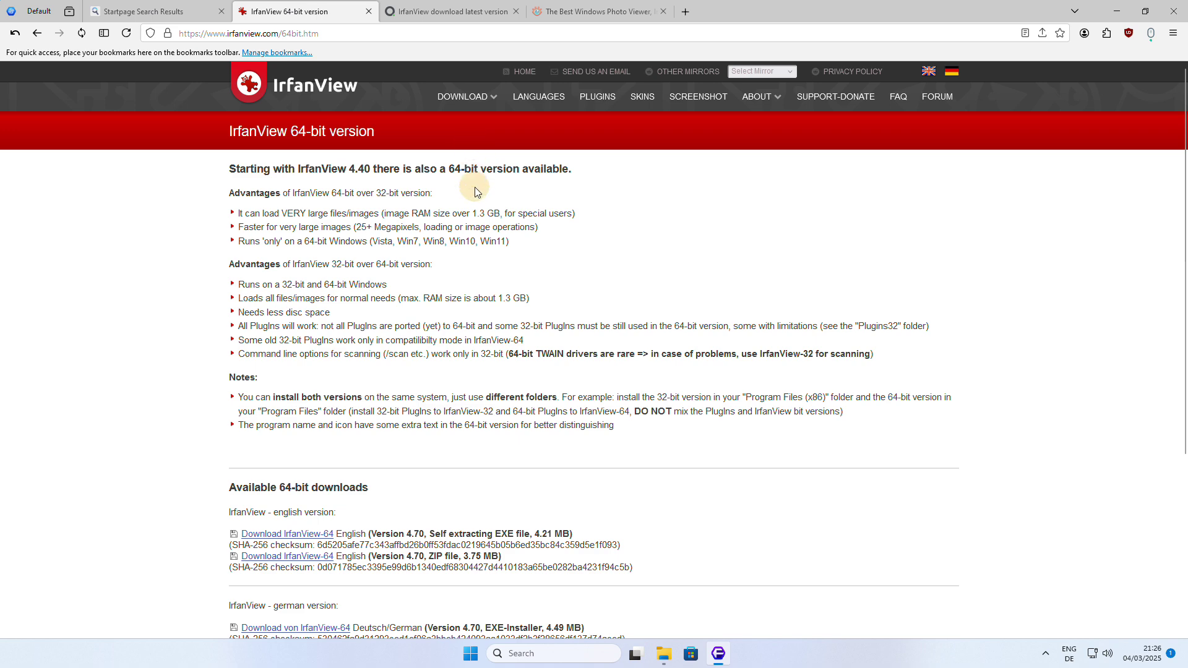
{"action": "scroll", "coordinate": [475, 188], "scroll_direction": "down", "scroll_amount": 4}
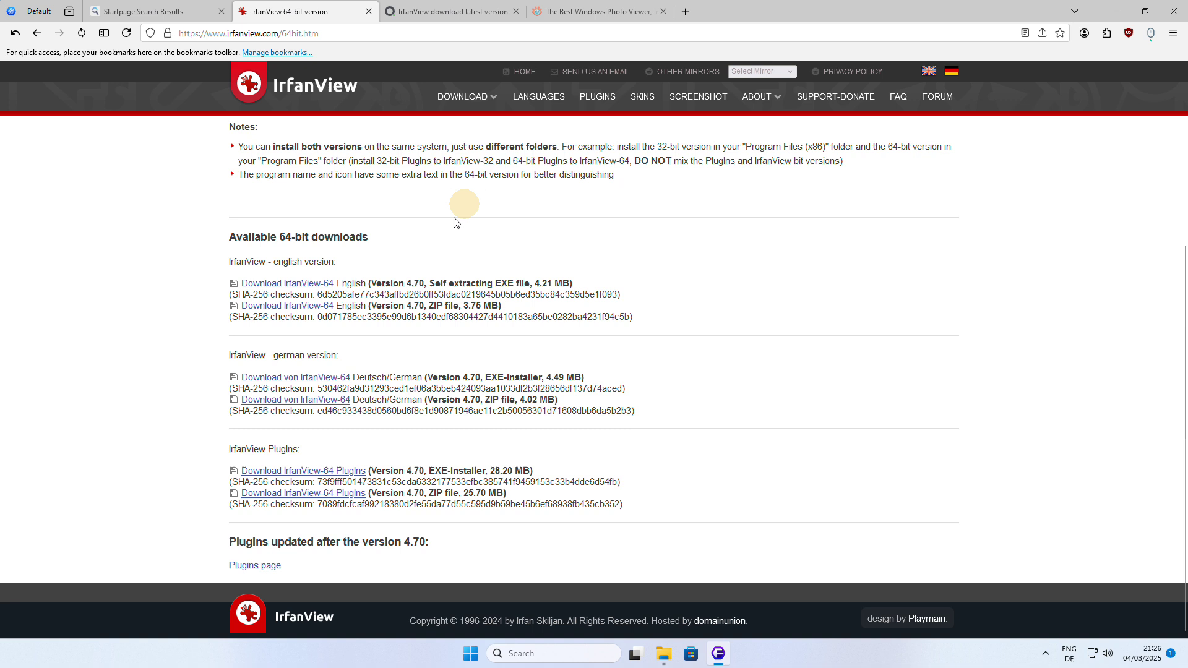
{"action": "left_click", "coordinate": [312, 311]}
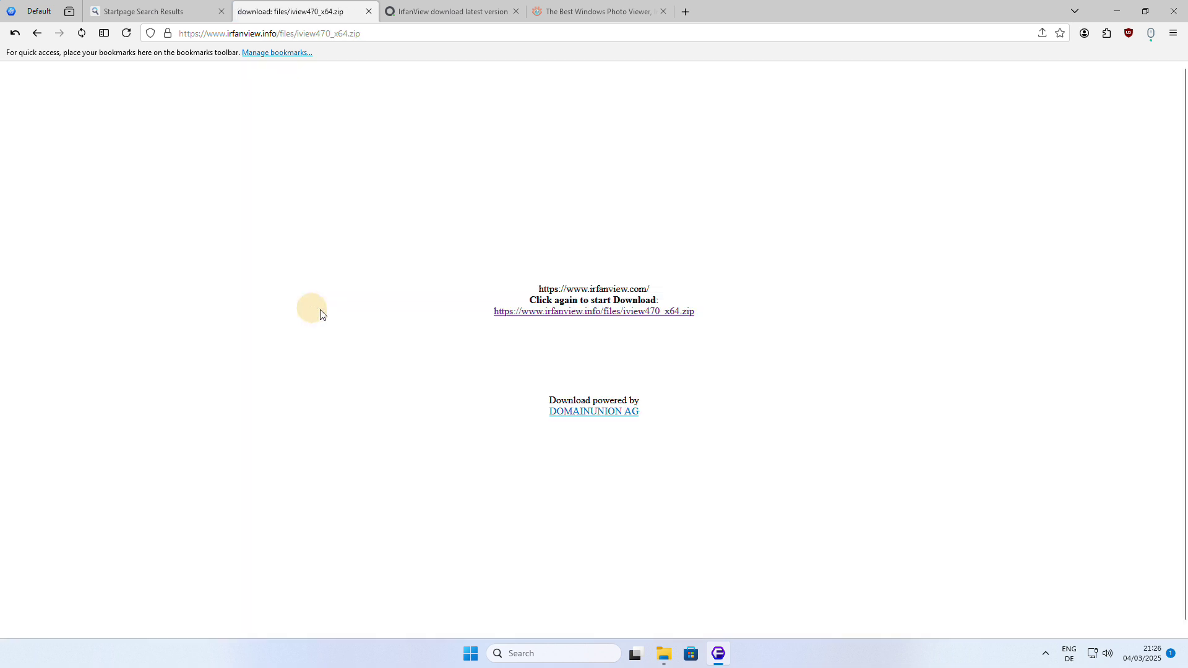
{"action": "left_click", "coordinate": [589, 316]}
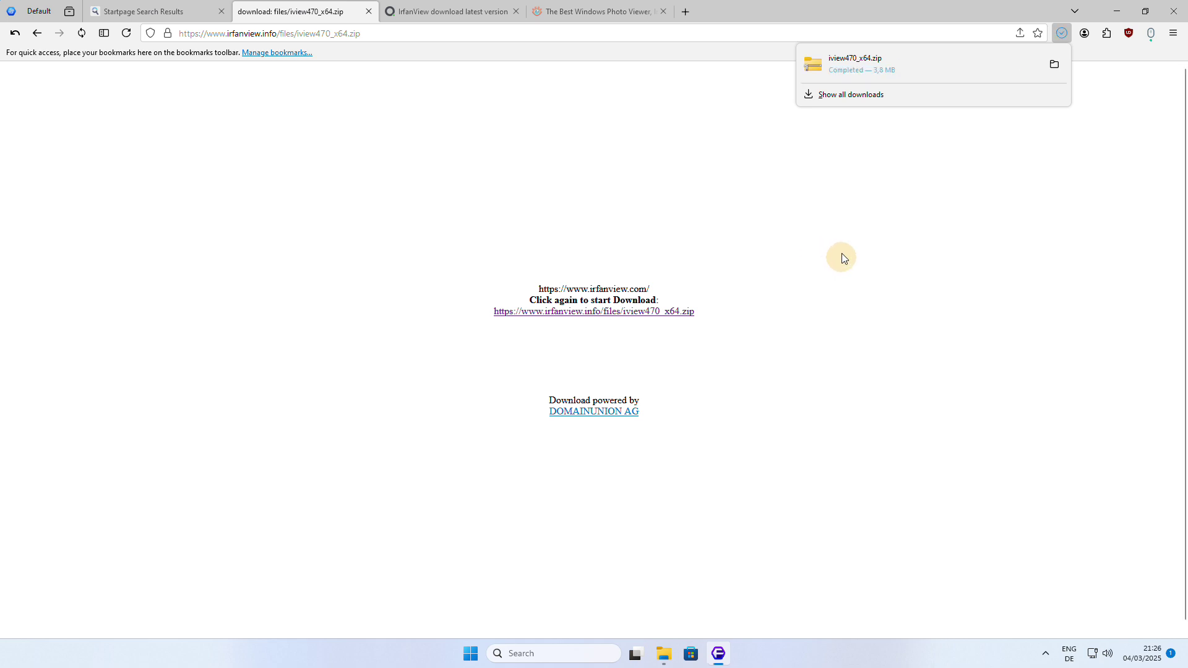
- Extract the downloaded IrfanView zip and run i_view64.exe from the iview470_x64 folder
{"action": "left_click", "coordinate": [1054, 65]}
{"action": "right_click", "coordinate": [552, 333]}
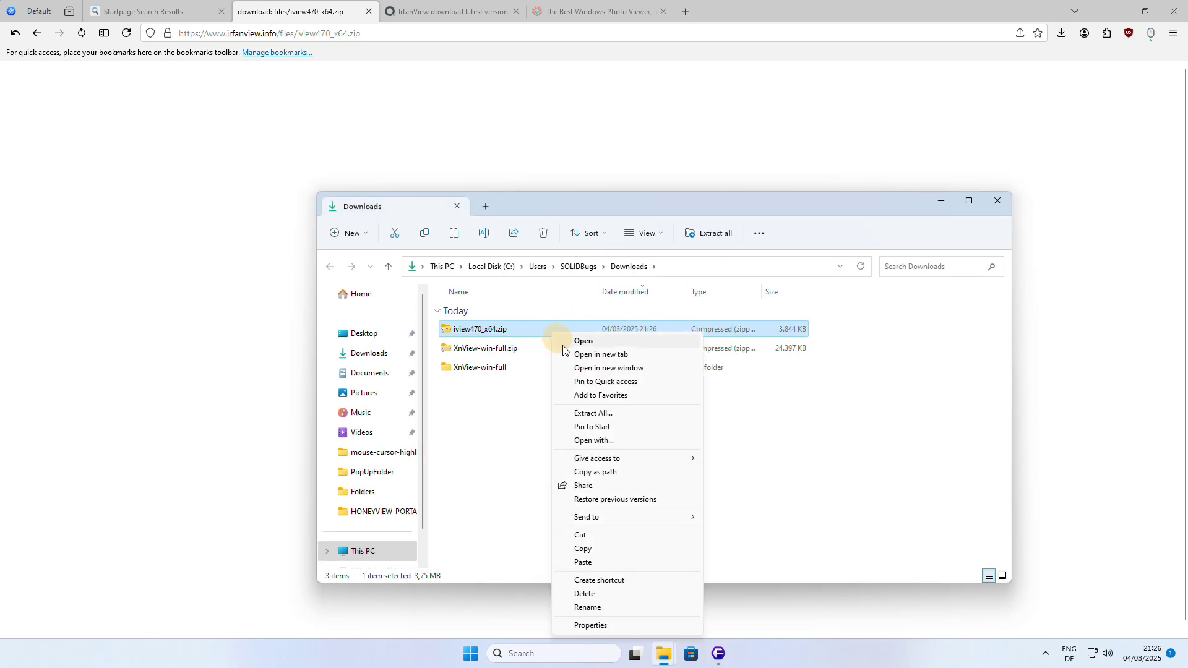
{"action": "left_click", "coordinate": [613, 414]}
{"action": "left_click", "coordinate": [697, 446]}
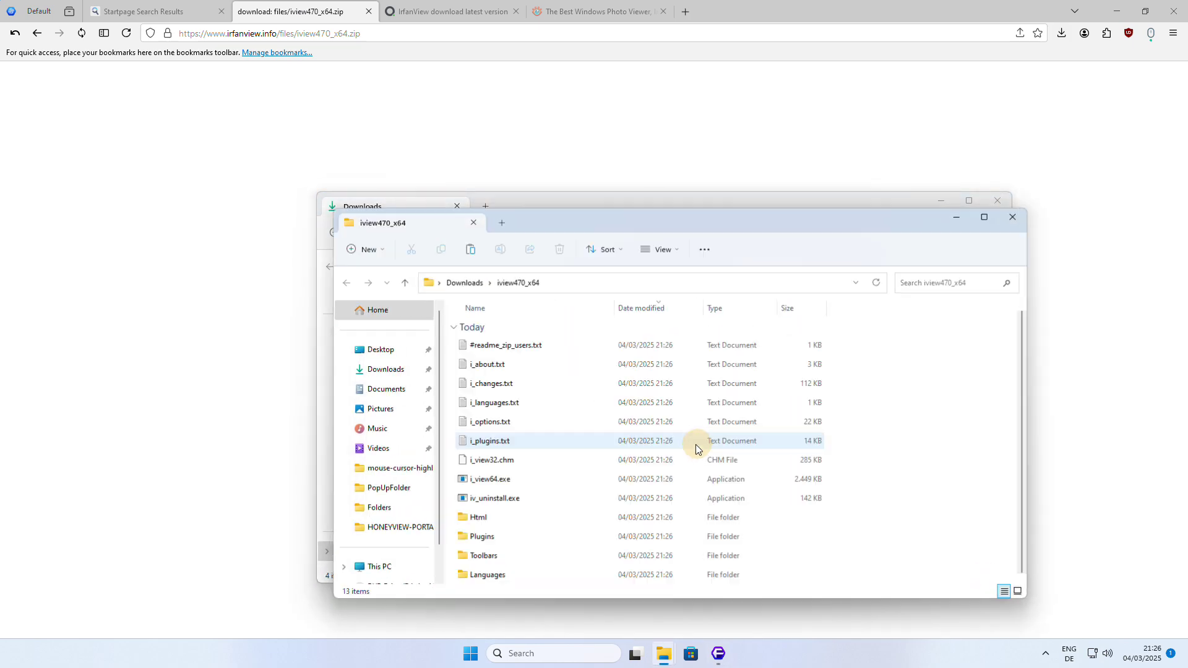
{"action": "double_click", "coordinate": [564, 479]}
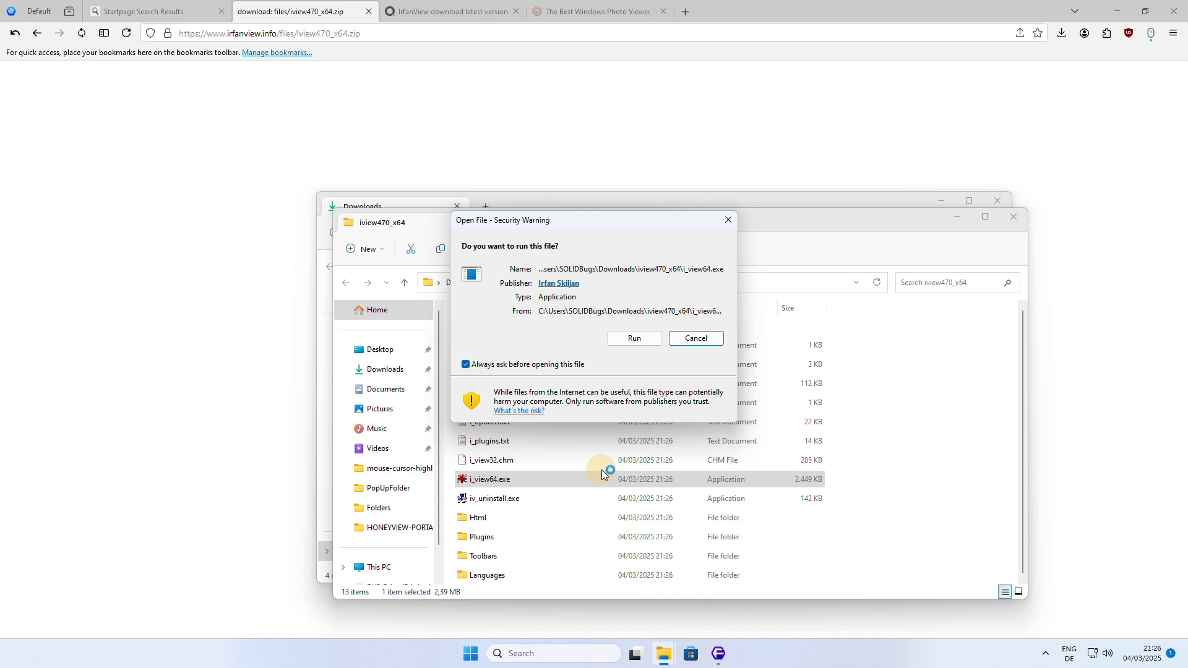
{"action": "left_click", "coordinate": [625, 339]}
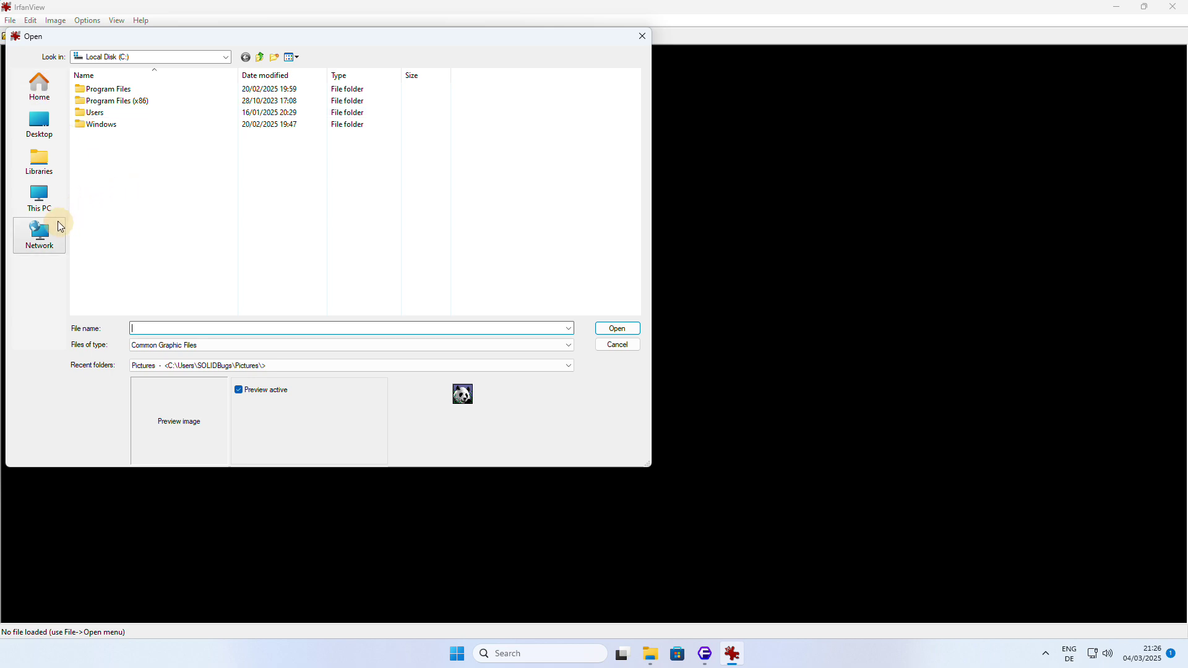
- Open portrait collection (2).webp from Pictures, then return Firefox to the IrfanView 64-bit download page
{"action": "left_click", "coordinate": [39, 85]}
{"action": "double_click", "coordinate": [129, 150]}
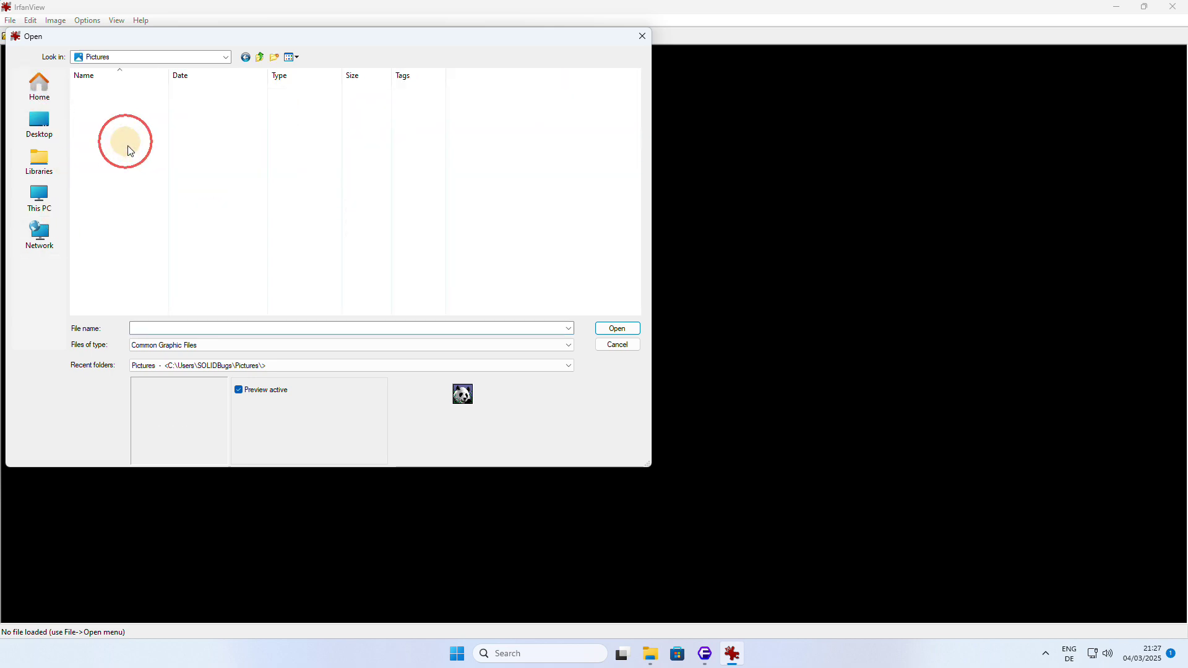
{"action": "double_click", "coordinate": [116, 110]}
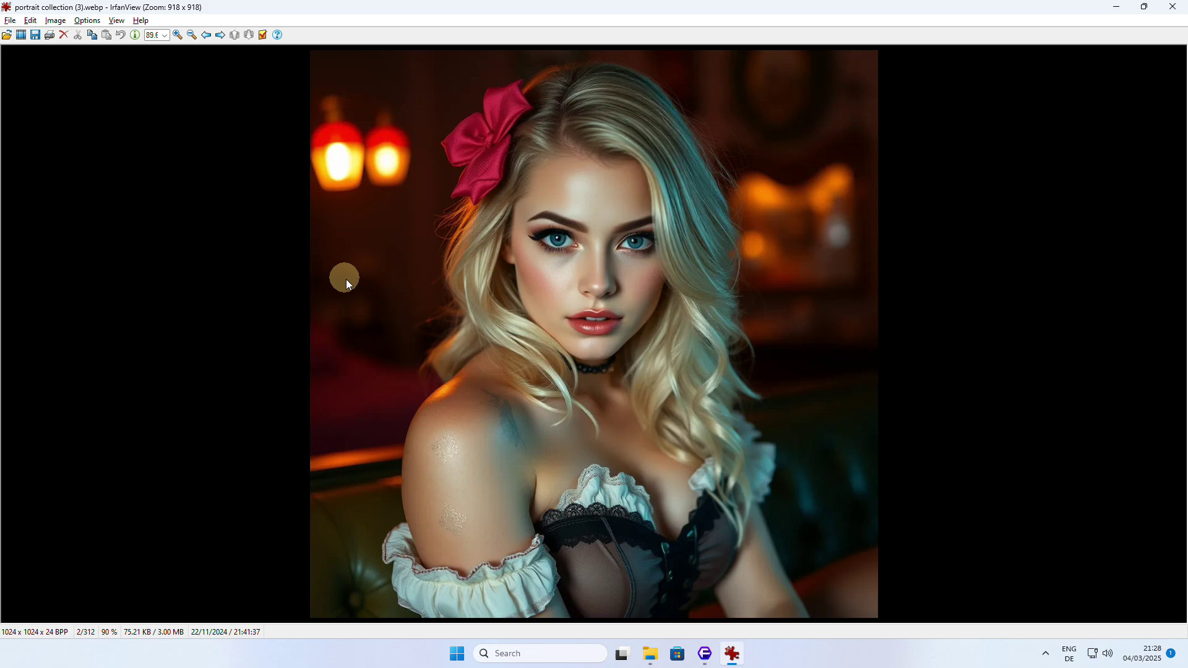
{"action": "scroll", "coordinate": [347, 282], "scroll_direction": "down", "scroll_amount": 1}
{"action": "scroll", "coordinate": [347, 283], "scroll_direction": "up", "scroll_amount": 2}
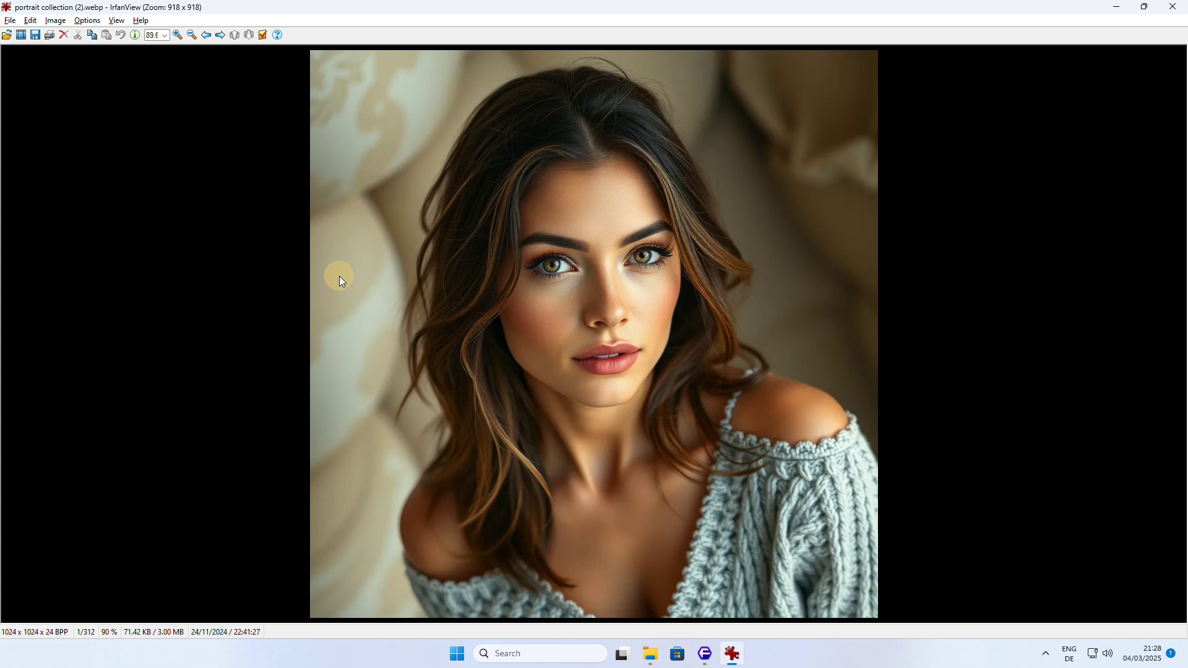
{"action": "left_click", "coordinate": [705, 654]}
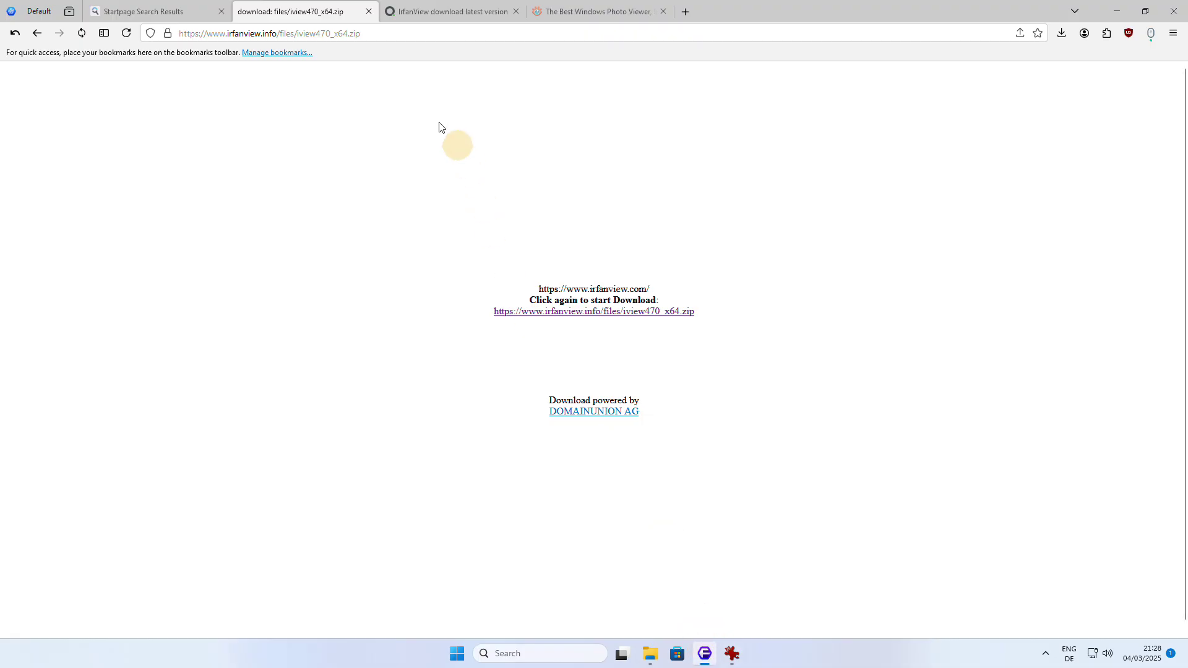
{"action": "left_click", "coordinate": [37, 33]}
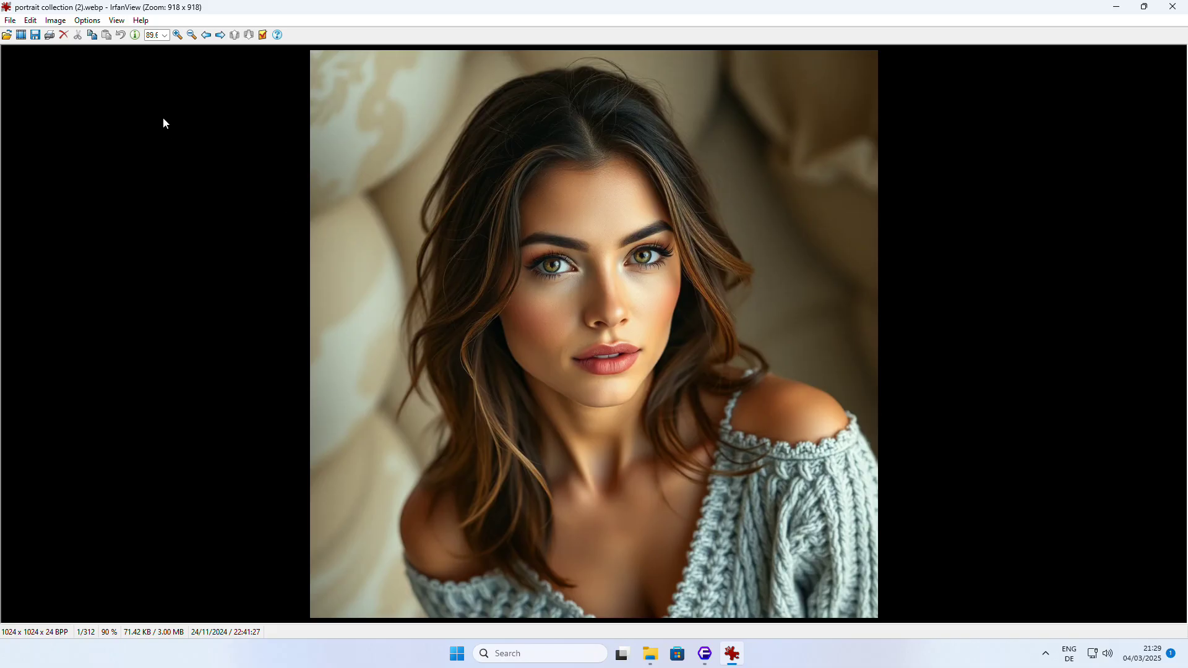
- Start Batch Conversion/Rename with JPG - JPG/JPEG Format as the output format
{"action": "left_click", "coordinate": [65, 24]}
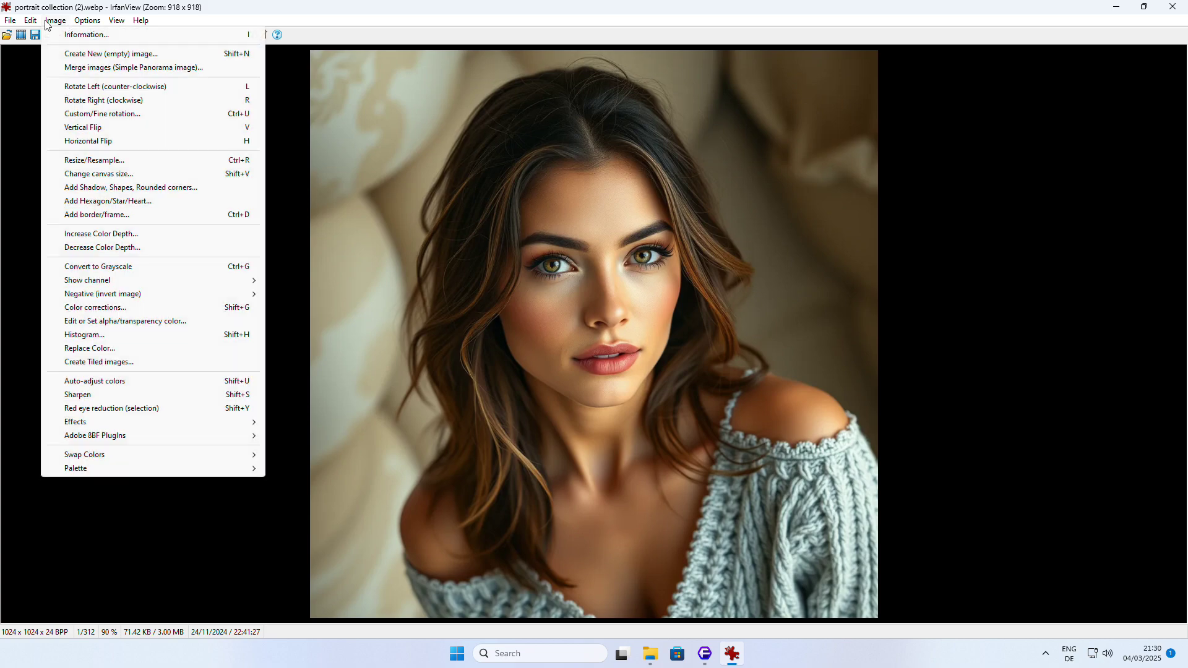
{"action": "mouse_move", "coordinate": [7, 25]}
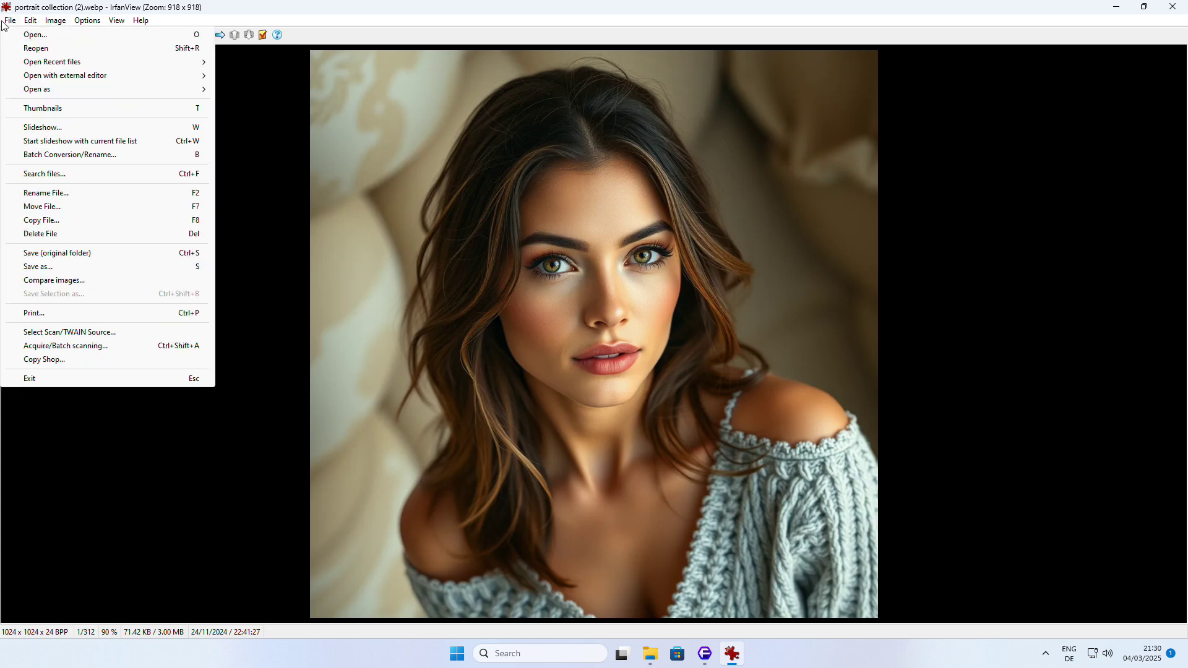
{"action": "left_click", "coordinate": [126, 160]}
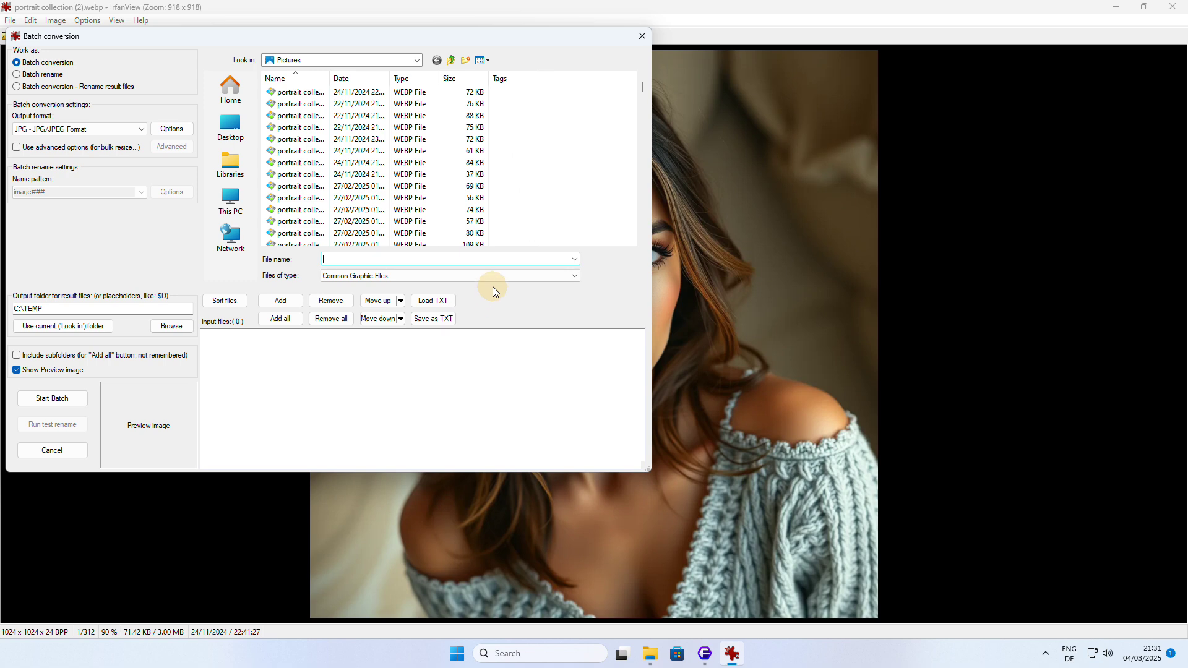
{"action": "left_click", "coordinate": [142, 129]}
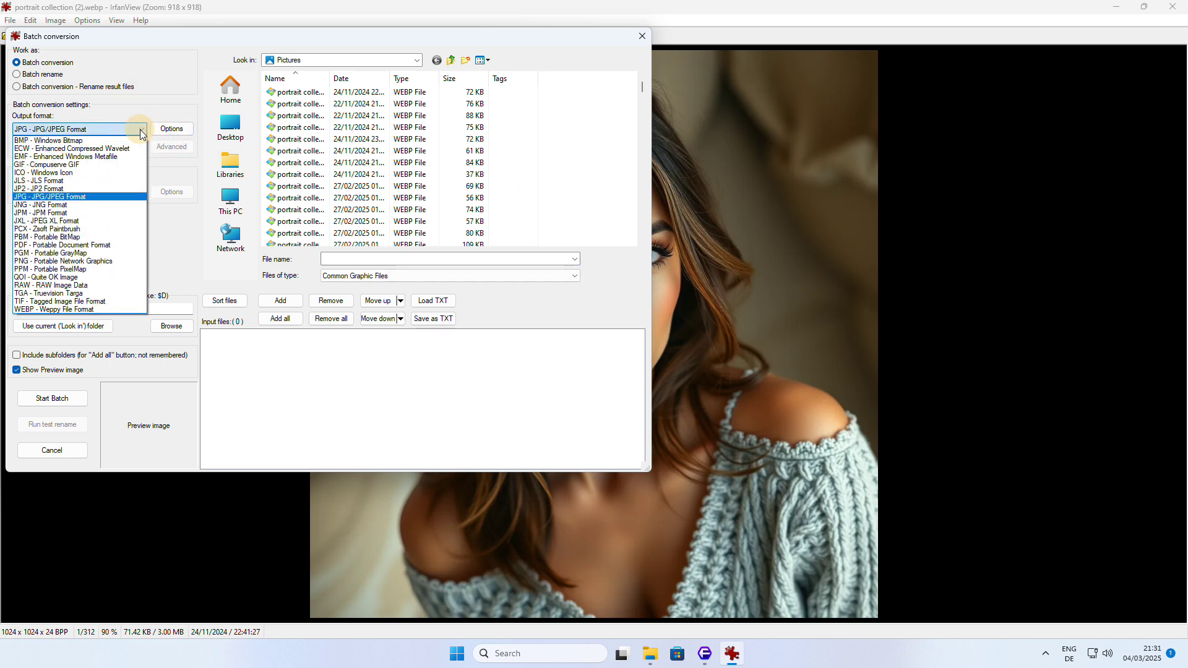
{"action": "left_click", "coordinate": [141, 198]}
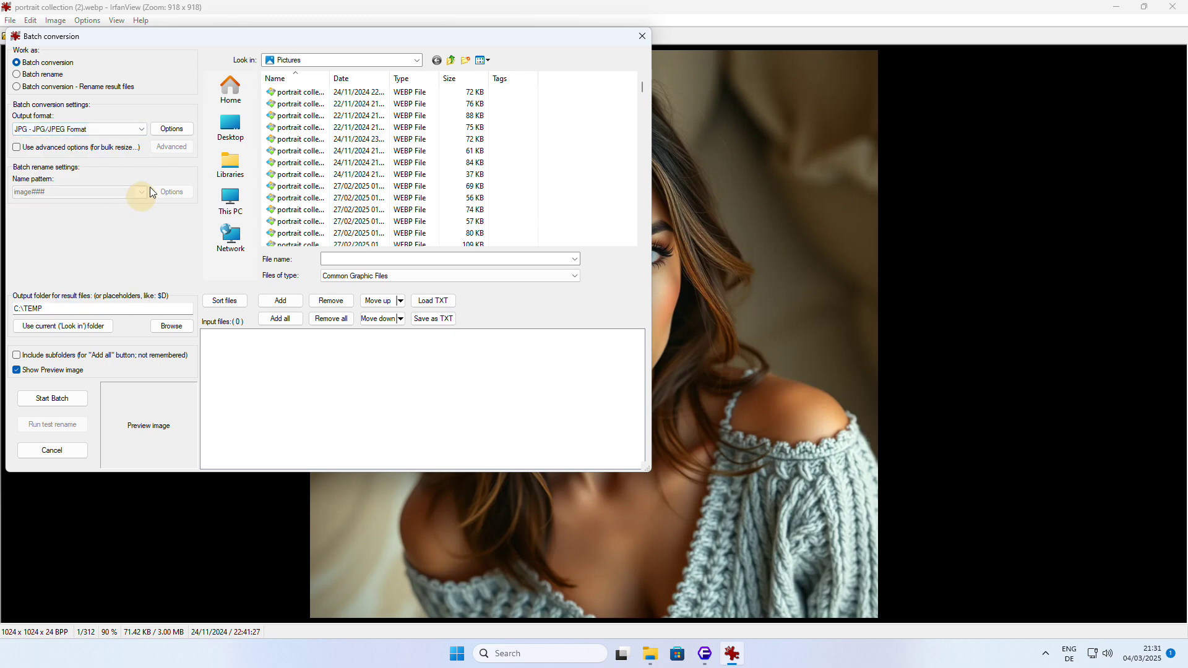
- Raise the batch JPG save quality from 80 to 100
{"action": "left_click", "coordinate": [171, 129]}
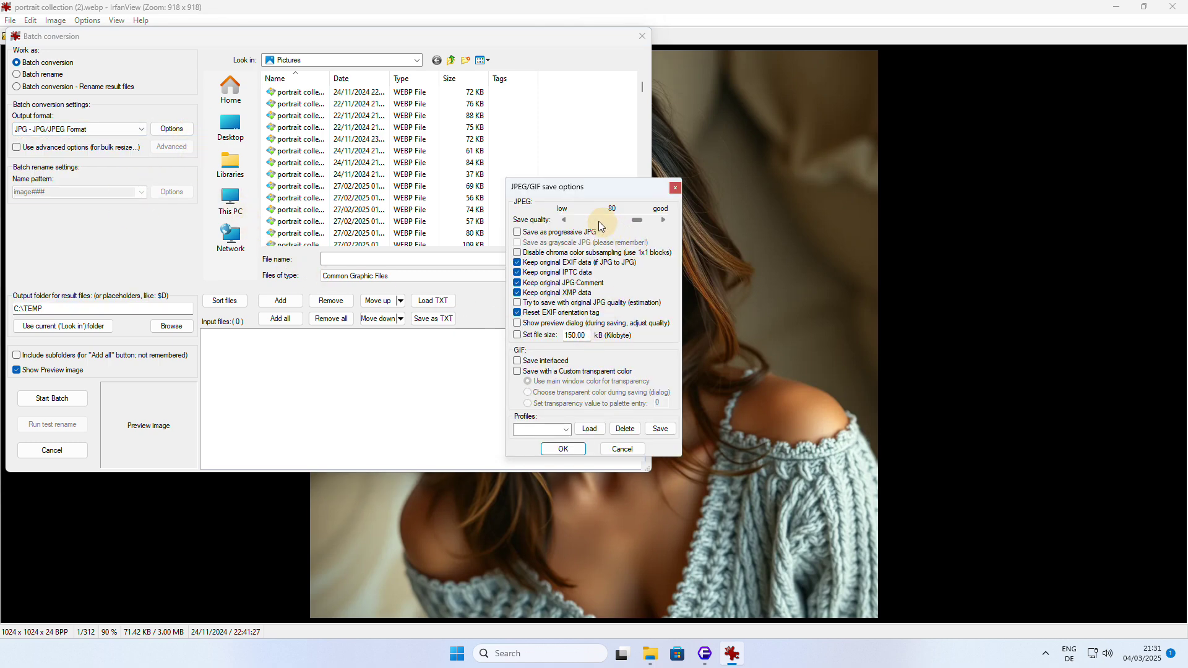
{"action": "left_click_drag", "start_coordinate": [636, 220], "coordinate": [655, 218]}
{"action": "left_click", "coordinate": [572, 448]}
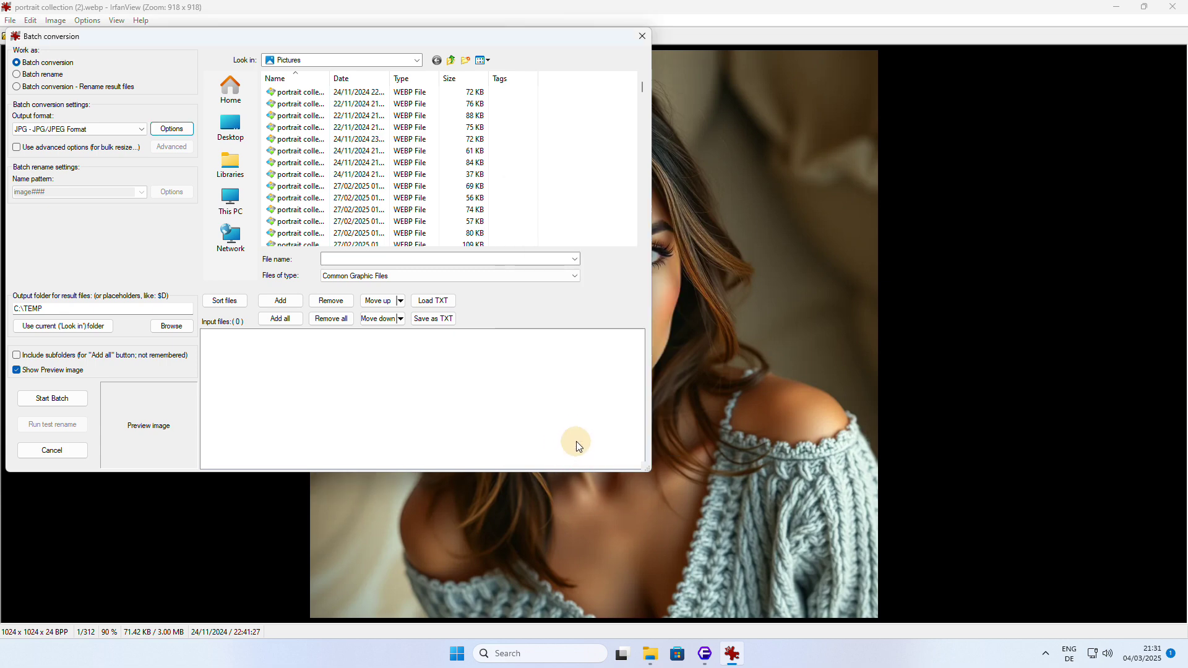
- Send output to the Pictures folder and add all 312 WebP portraits to the input list
{"action": "left_click", "coordinate": [90, 328]}
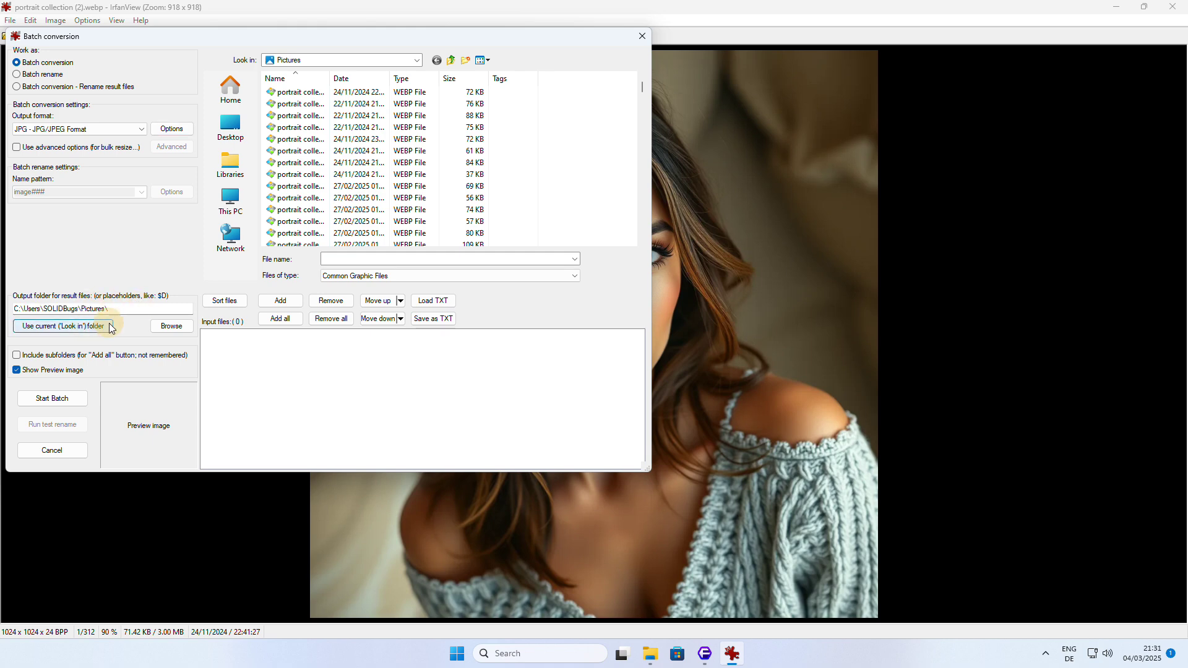
{"action": "left_click", "coordinate": [77, 405]}
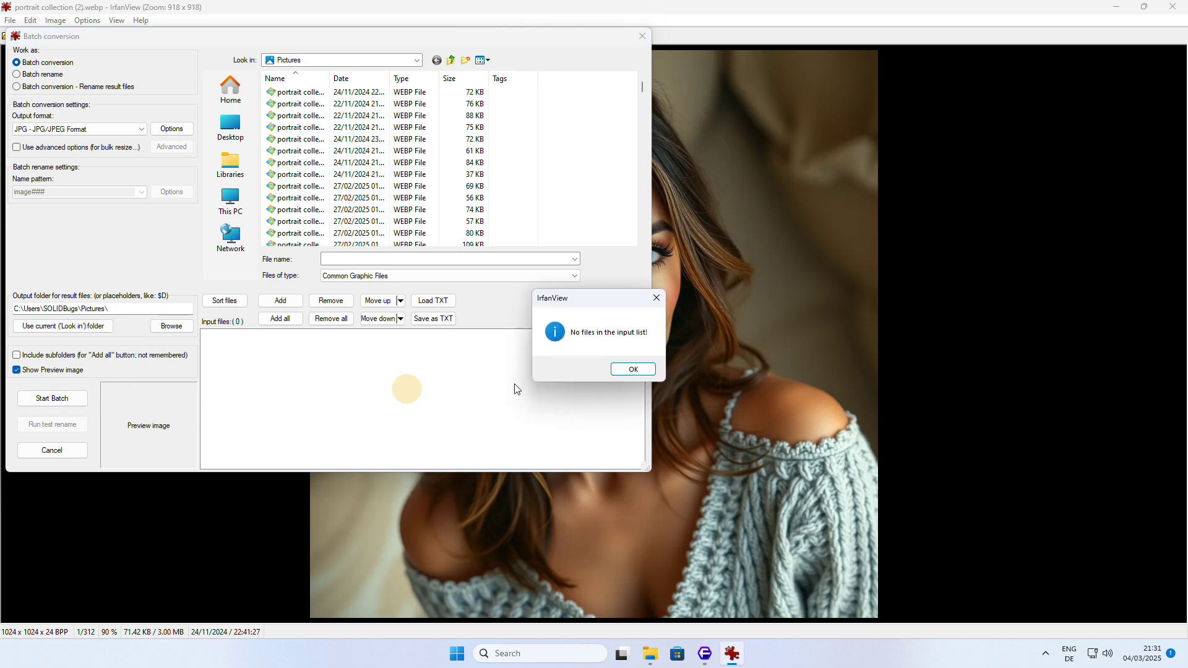
{"action": "left_click", "coordinate": [626, 371]}
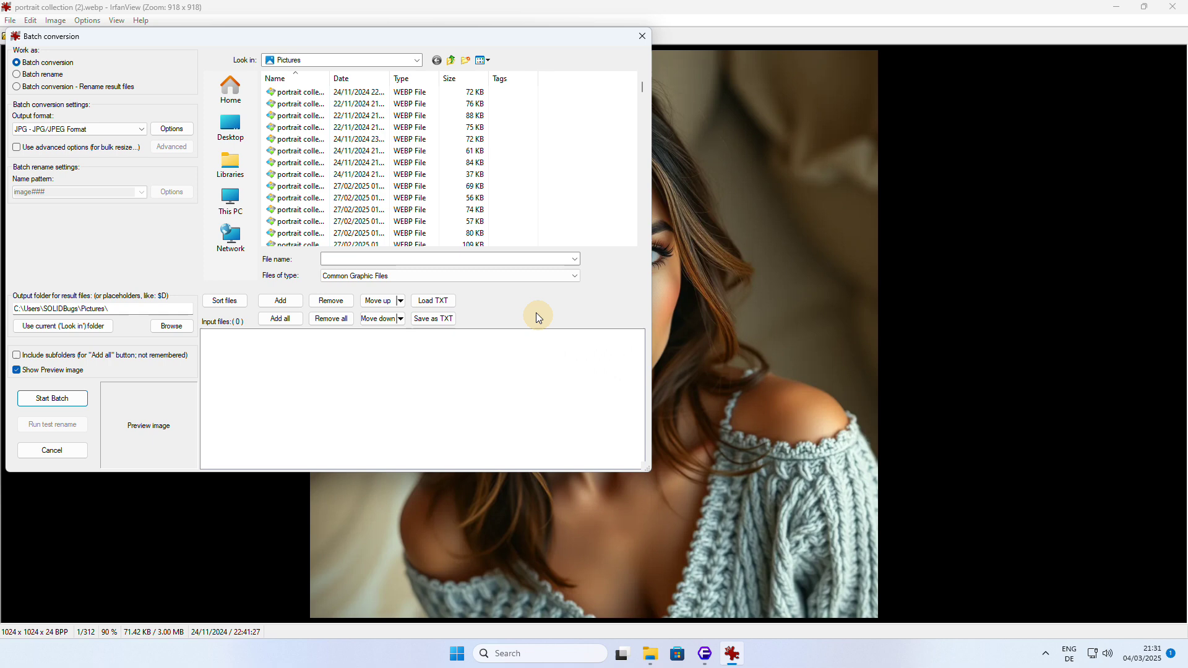
{"action": "left_click", "coordinate": [521, 209]}
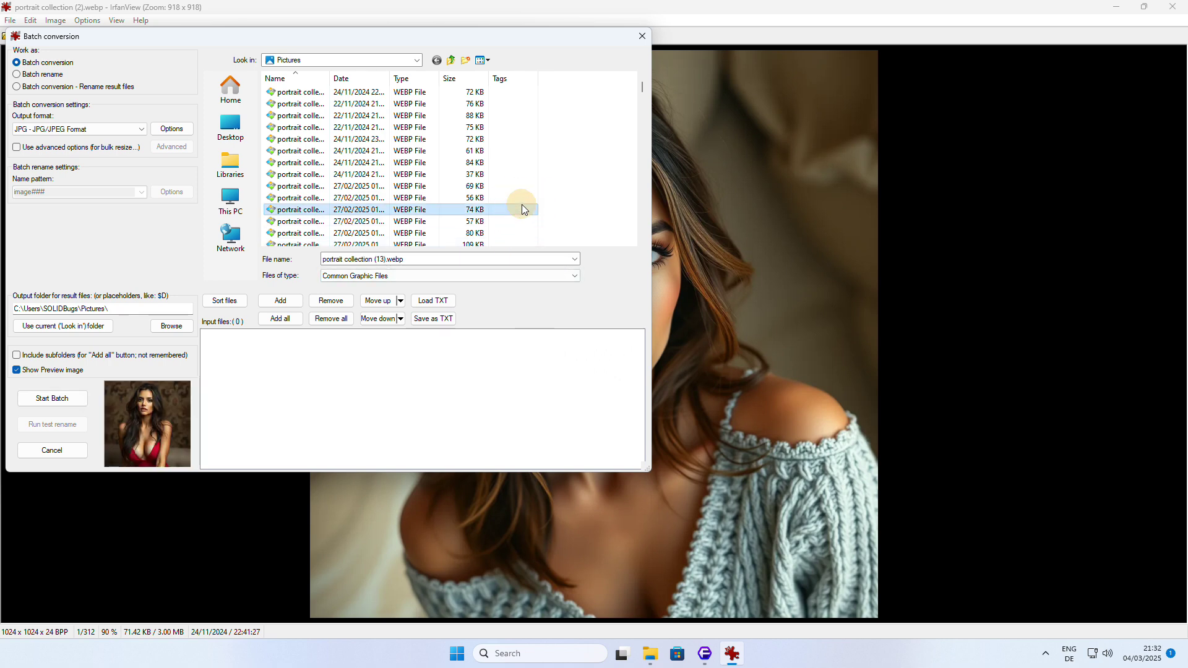
{"action": "key", "text": "ctrl+a"}
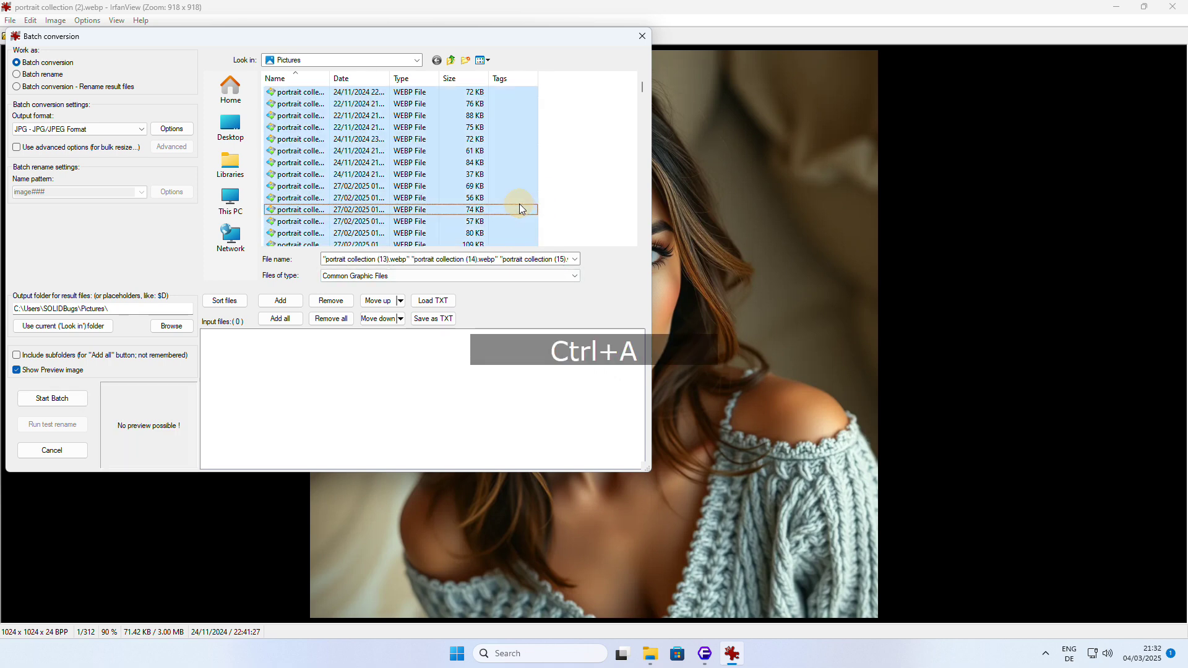
{"action": "left_click", "coordinate": [281, 319]}
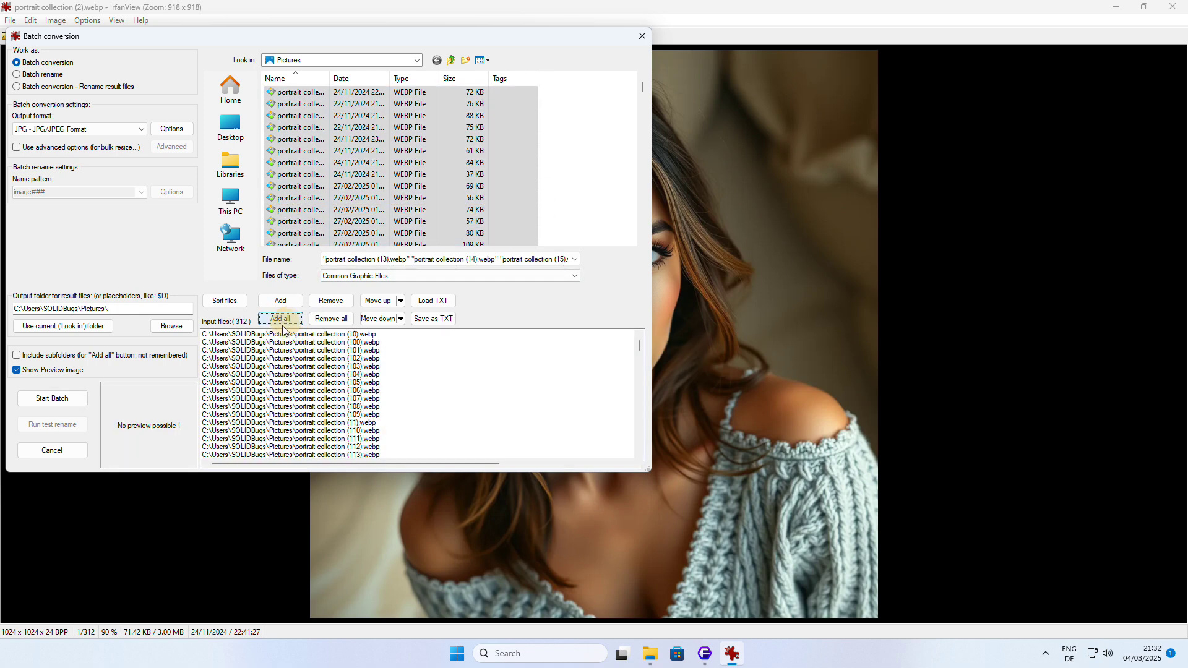
- Convert all 312 portraits to JPG with 0 errors, then exit the batch windows
{"action": "left_click", "coordinate": [69, 398]}
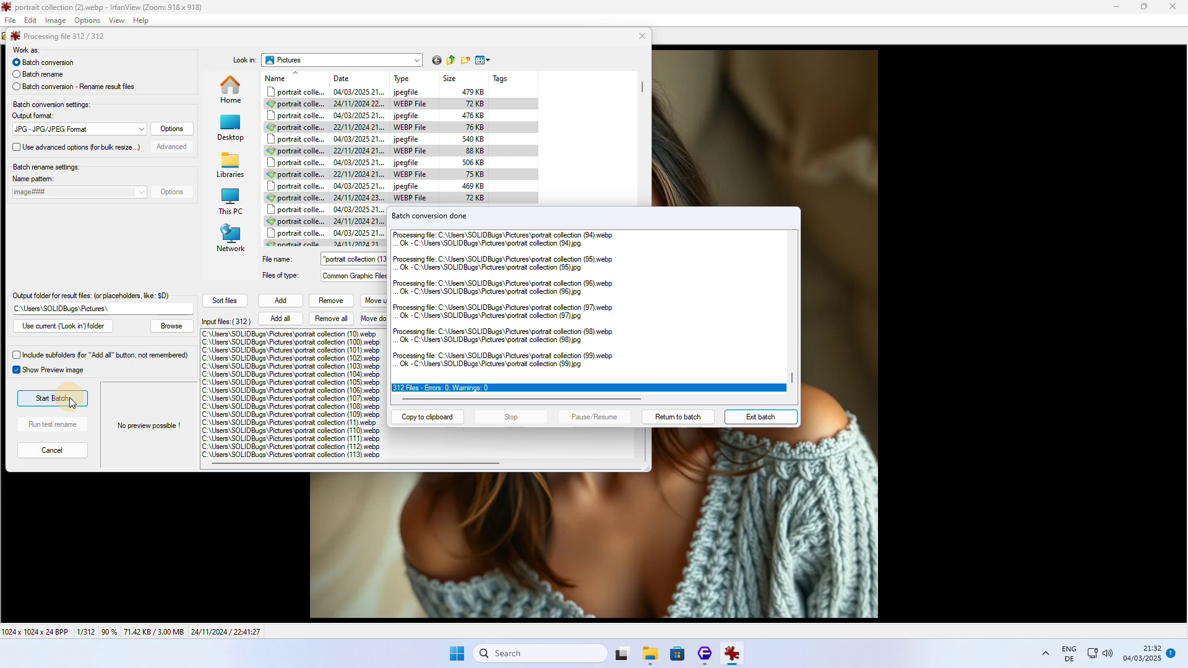
{"action": "left_click", "coordinate": [760, 417]}
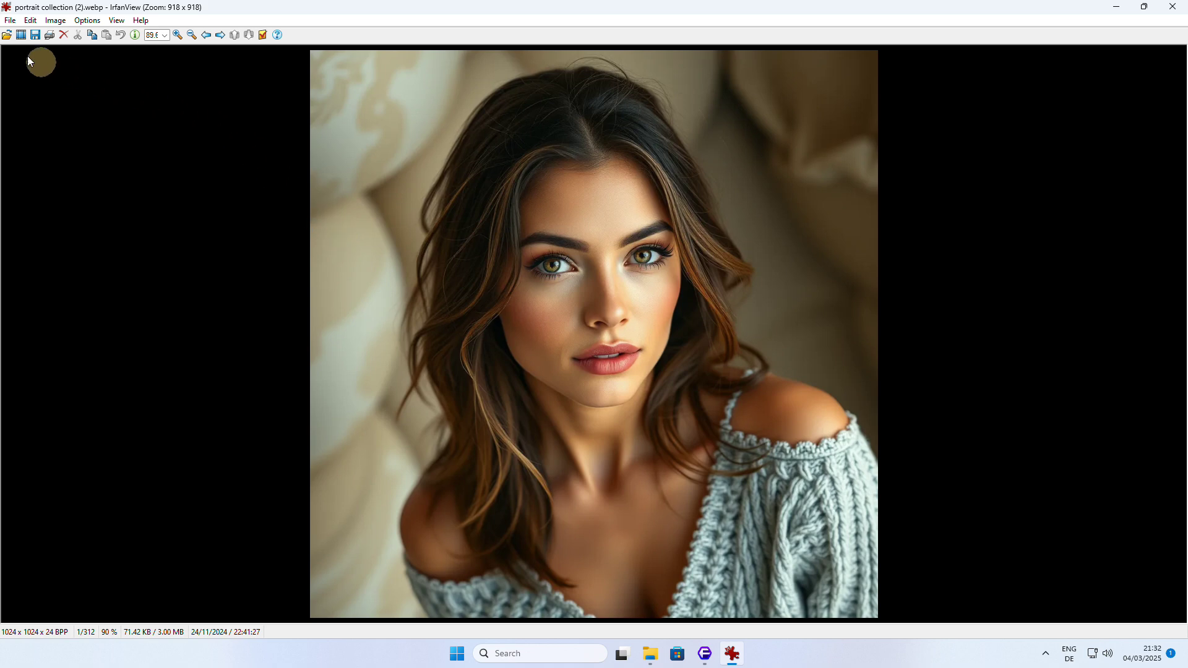
- Open Compare images and load portrait collection (2).jpg beside the WebP original
{"action": "left_click", "coordinate": [11, 21]}
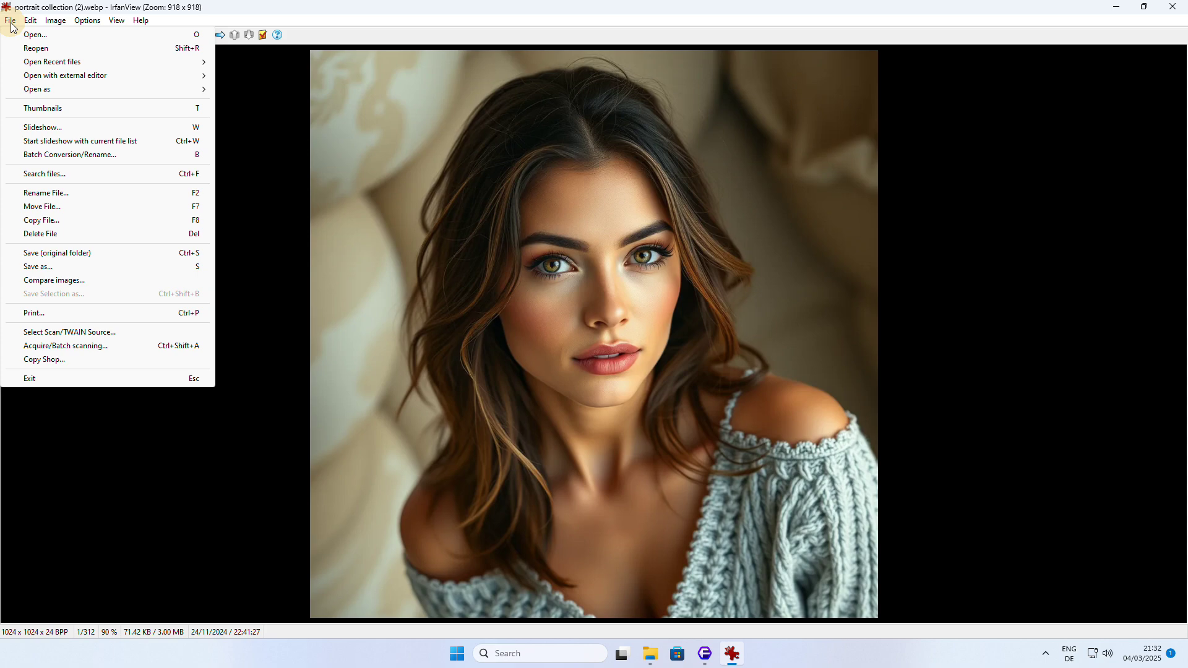
{"action": "left_click", "coordinate": [83, 282]}
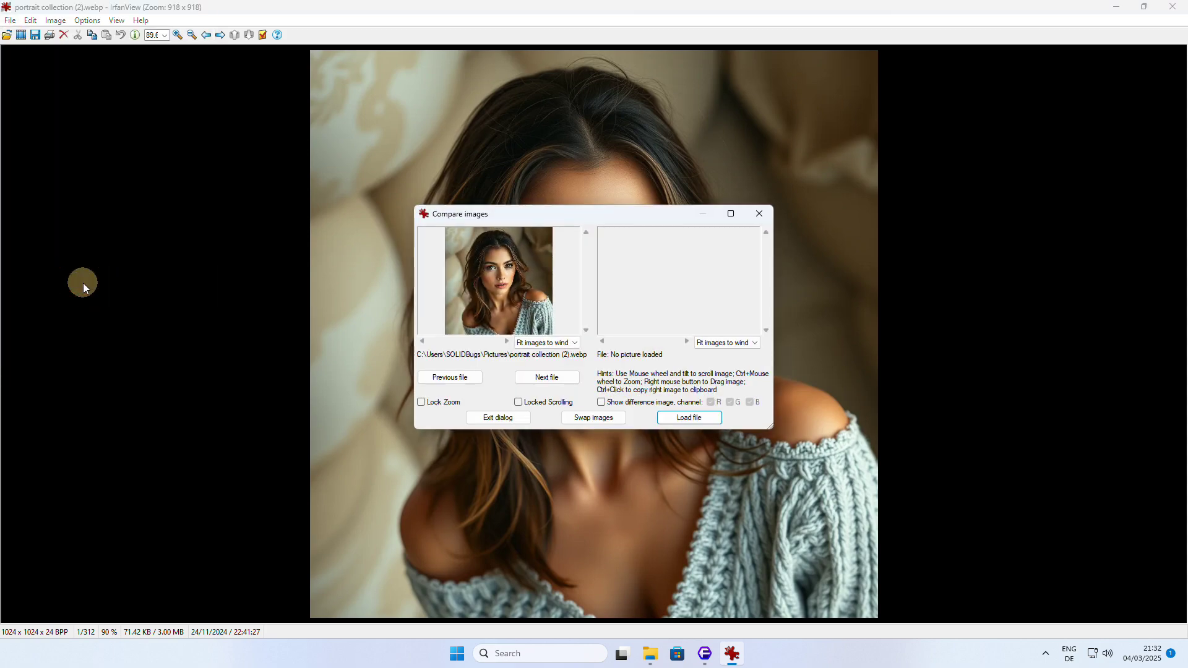
{"action": "left_click", "coordinate": [702, 423]}
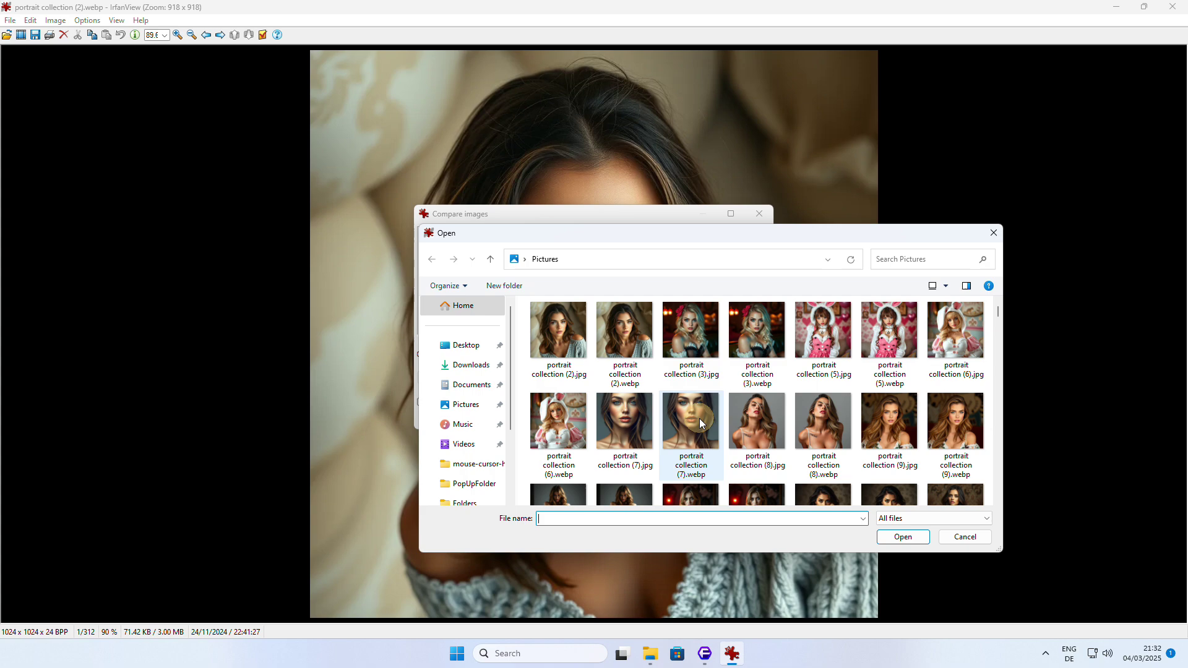
{"action": "left_click", "coordinate": [558, 330]}
{"action": "left_click", "coordinate": [903, 537]}
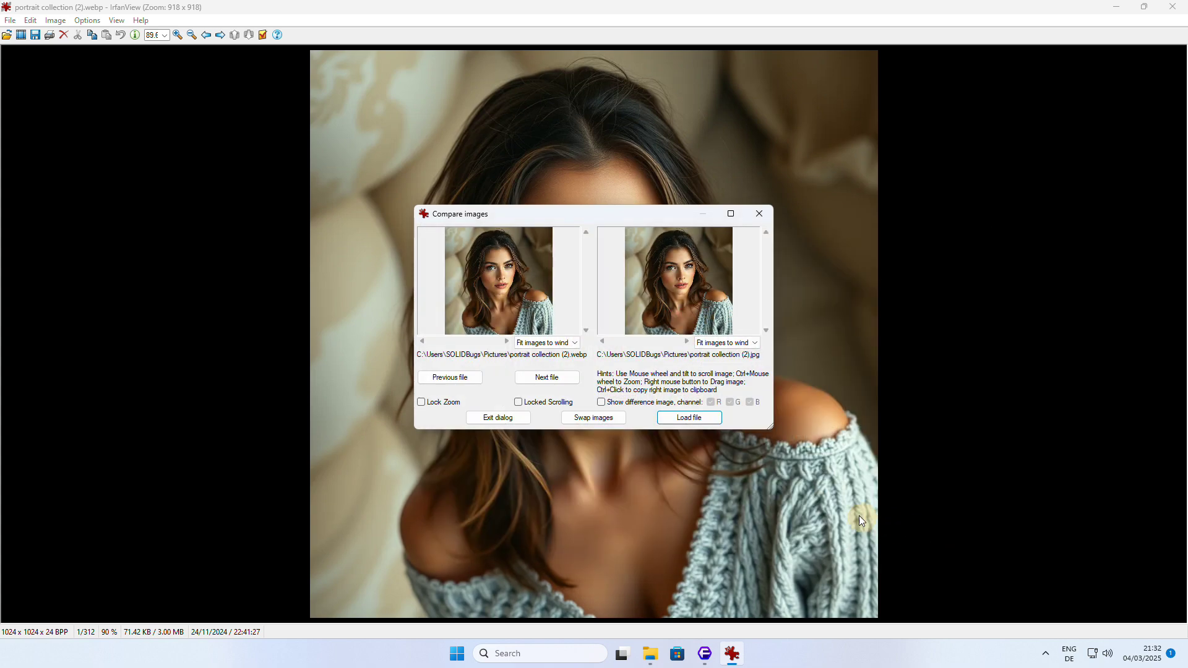
- Enlarge the comparison window and maximize it to fill the screen
{"action": "left_click_drag", "start_coordinate": [415, 208], "coordinate": [186, 96]}
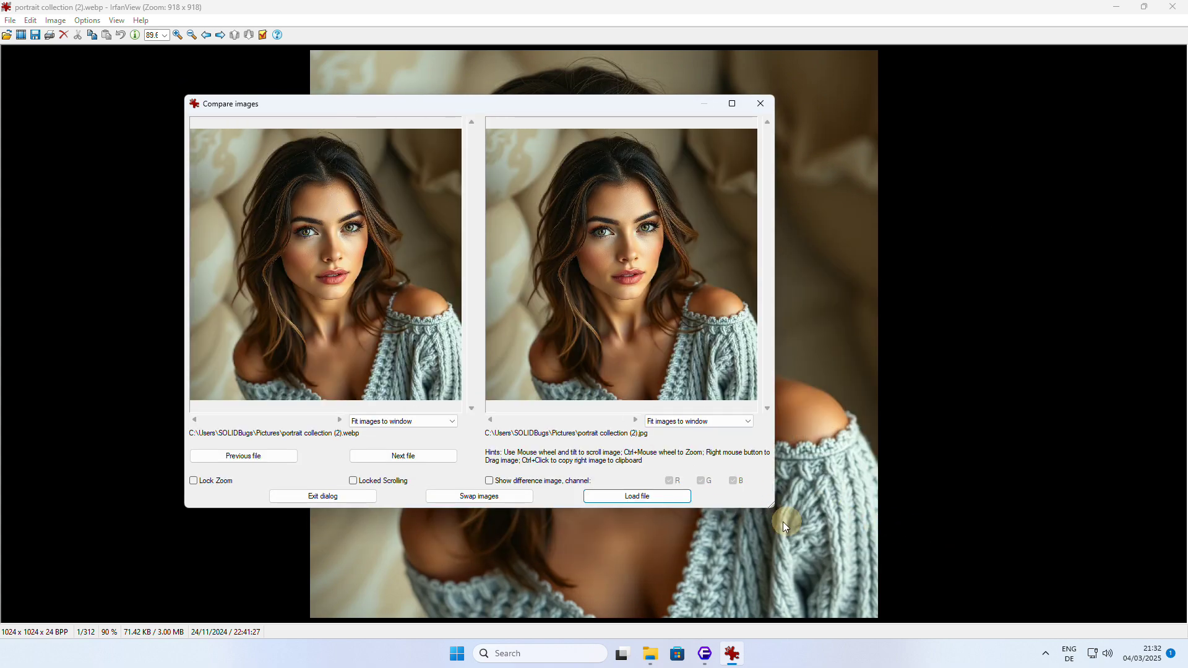
{"action": "left_click", "coordinate": [696, 421]}
{"action": "left_click", "coordinate": [798, 524]}
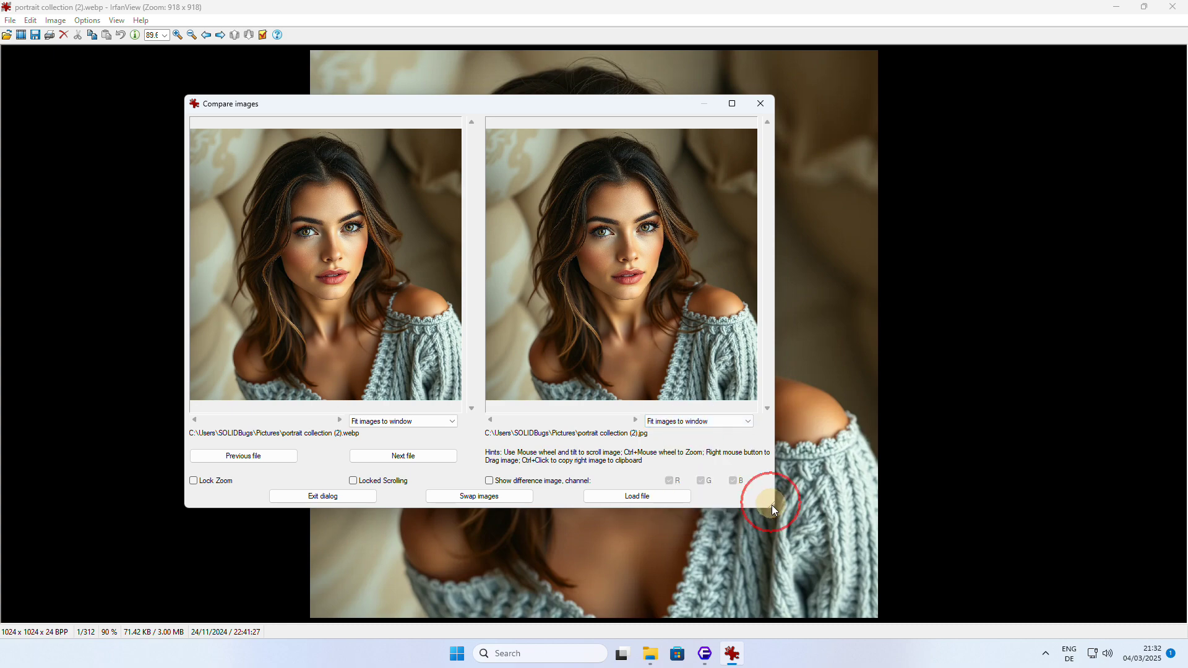
{"action": "left_click_drag", "start_coordinate": [771, 504], "coordinate": [1047, 591]}
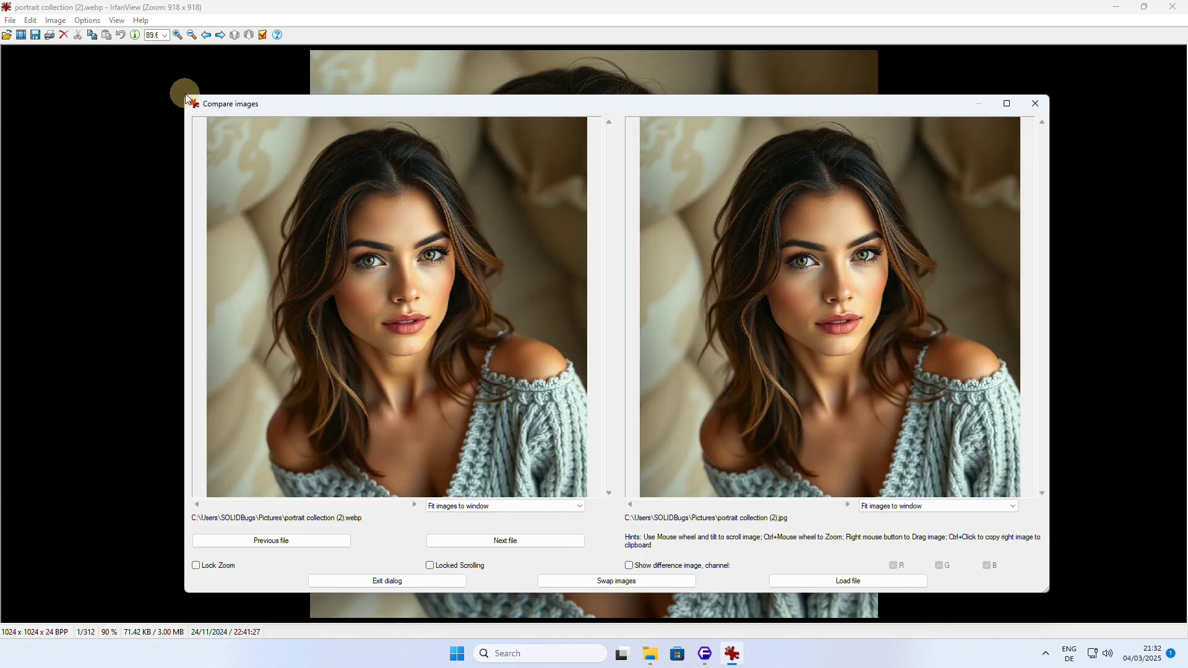
{"action": "left_click_drag", "start_coordinate": [185, 96], "coordinate": [49, 6]}
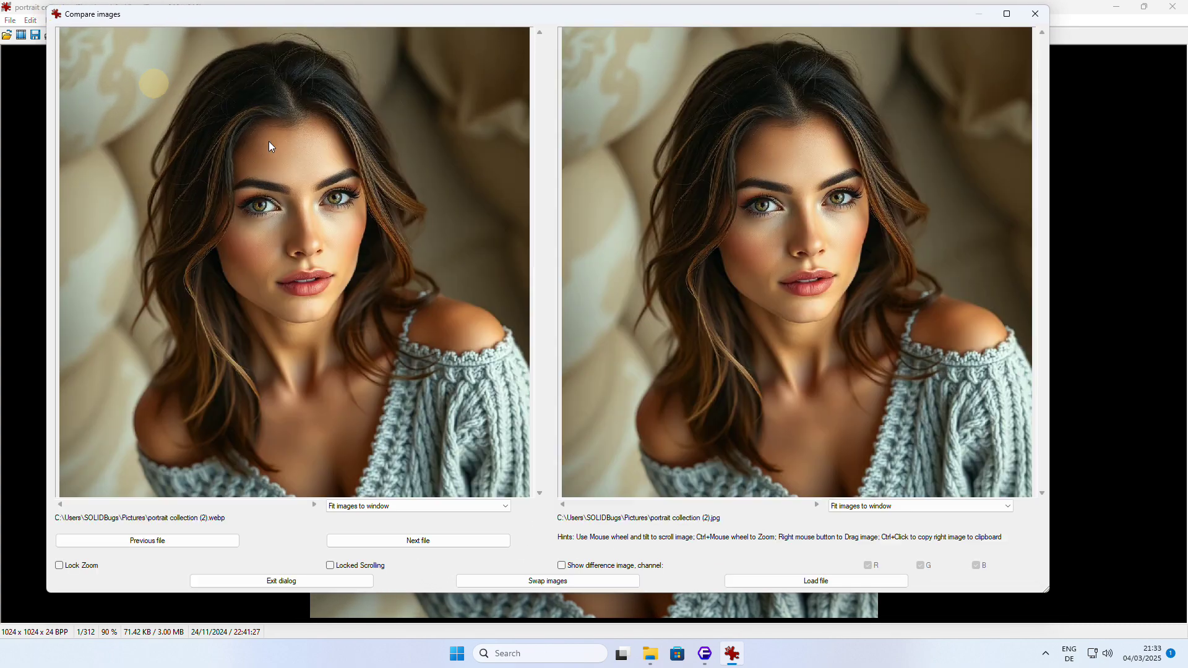
{"action": "left_click", "coordinate": [1046, 589]}
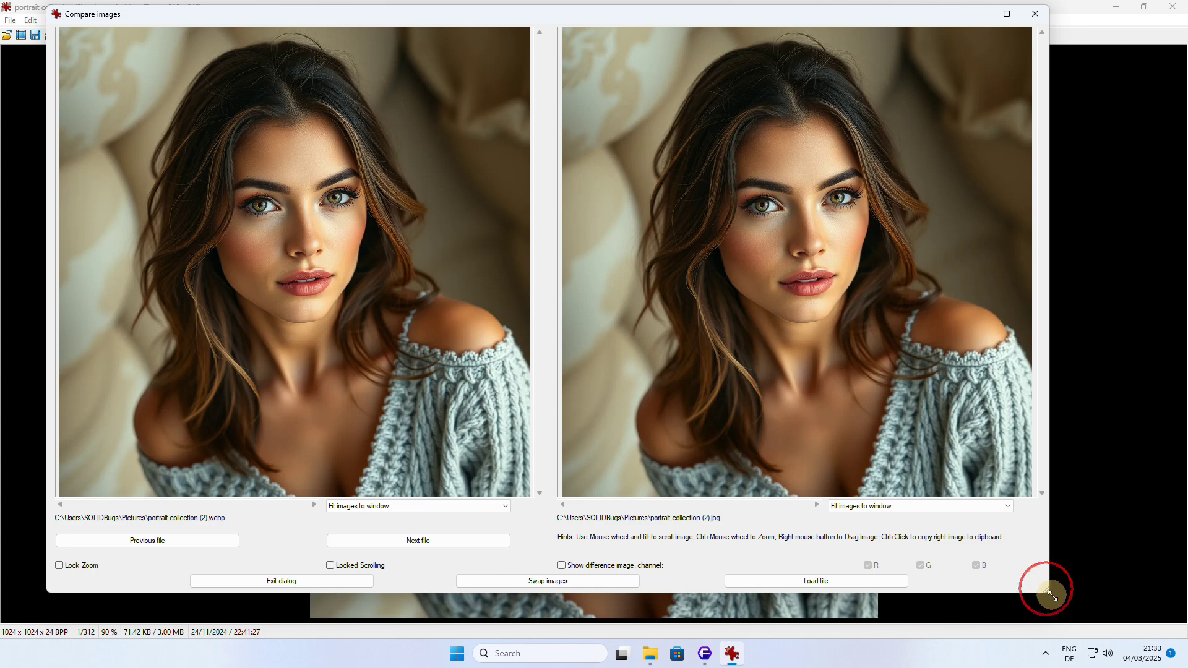
{"action": "left_click", "coordinate": [1006, 13]}
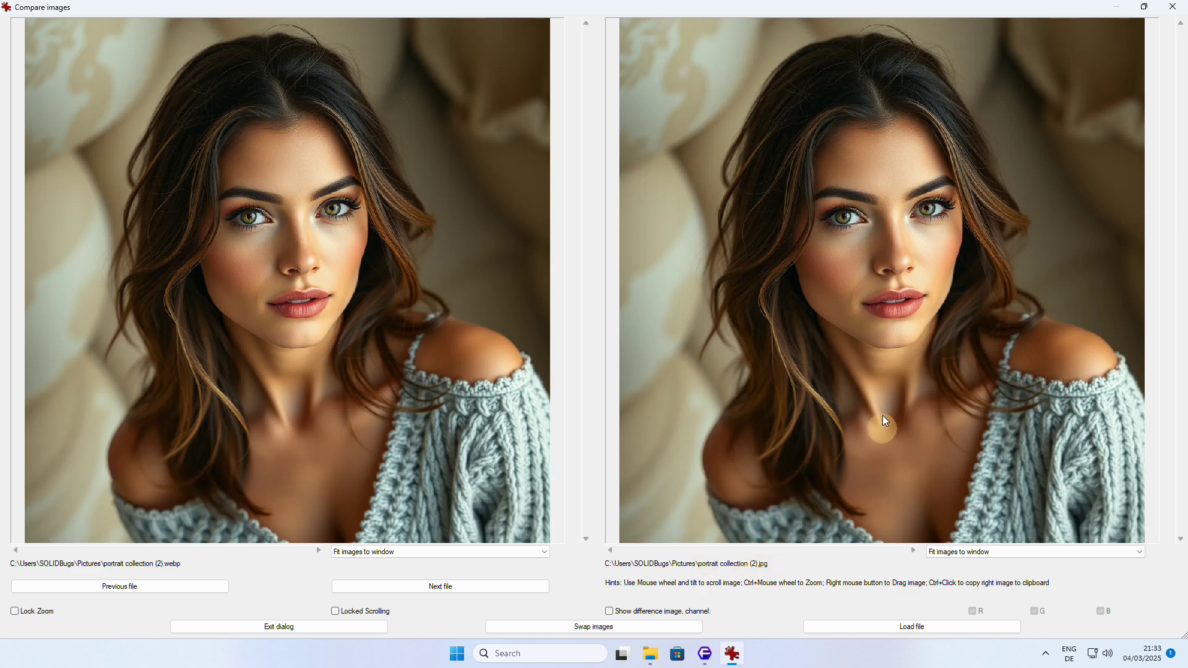
- Zoom both panes to about 300% around the eyes to compare detail, then exit the comparison
{"action": "scroll", "coordinate": [895, 253], "scroll_direction": "up", "scroll_amount": 4, "text": "ctrl"}
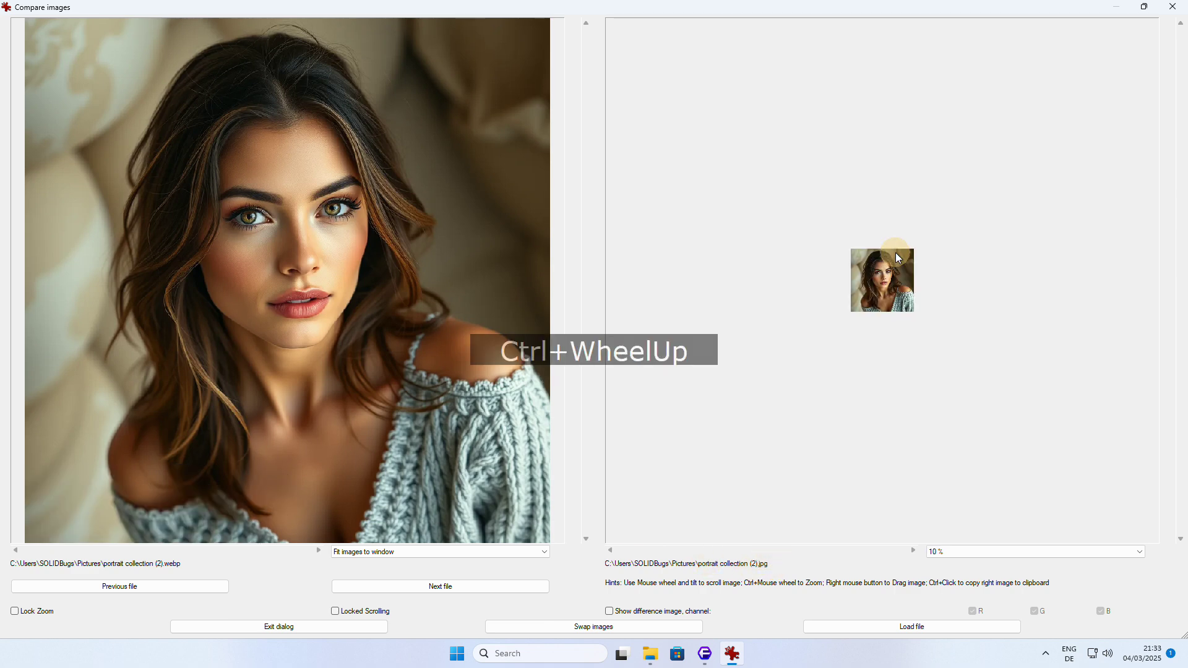
{"action": "scroll", "coordinate": [894, 253], "scroll_direction": "up", "scroll_amount": 5, "text": "ctrl"}
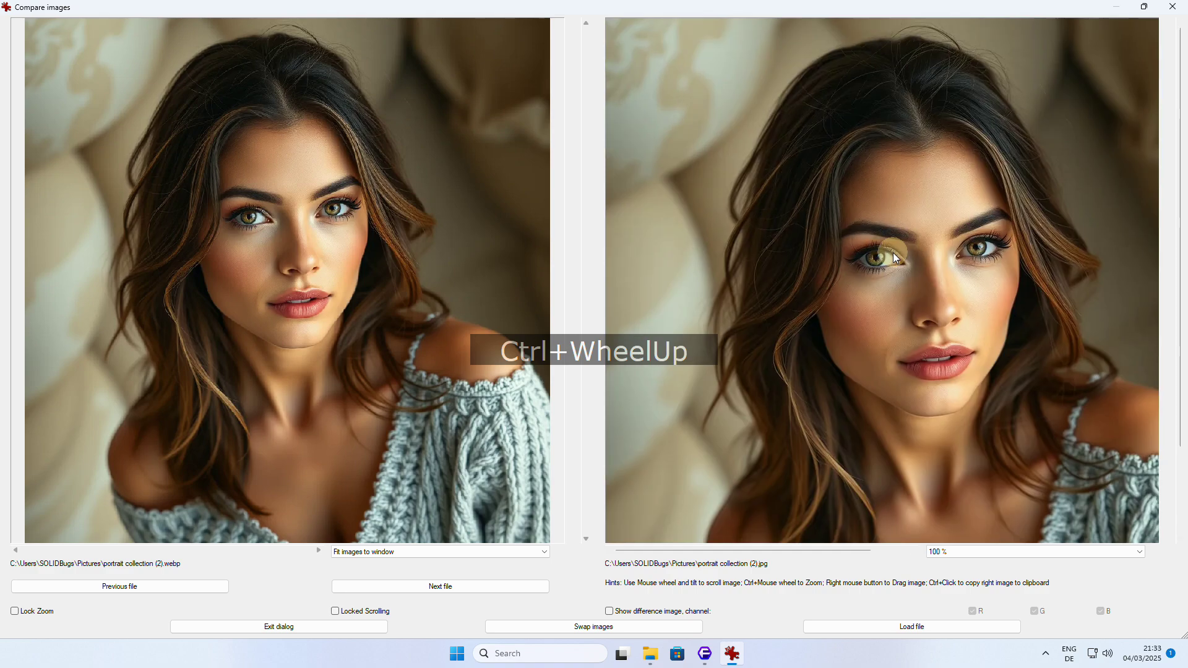
{"action": "scroll", "coordinate": [221, 214], "scroll_direction": "up", "scroll_amount": 6, "text": "ctrl"}
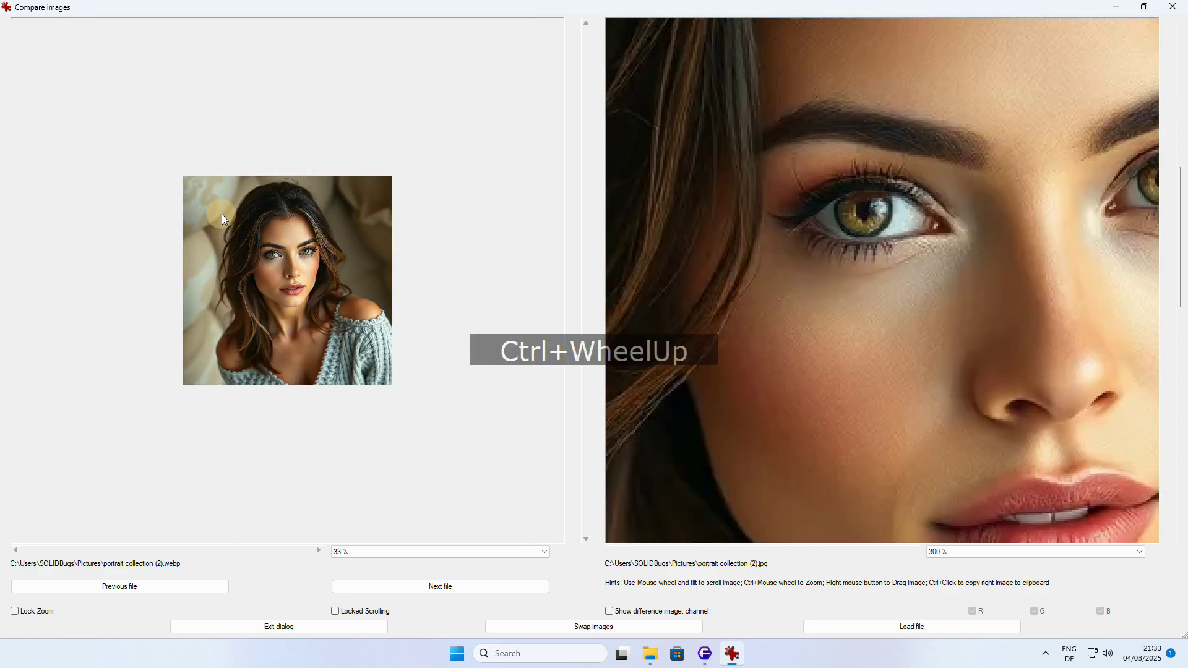
{"action": "scroll", "coordinate": [265, 243], "scroll_direction": "up", "scroll_amount": 2, "text": "ctrl"}
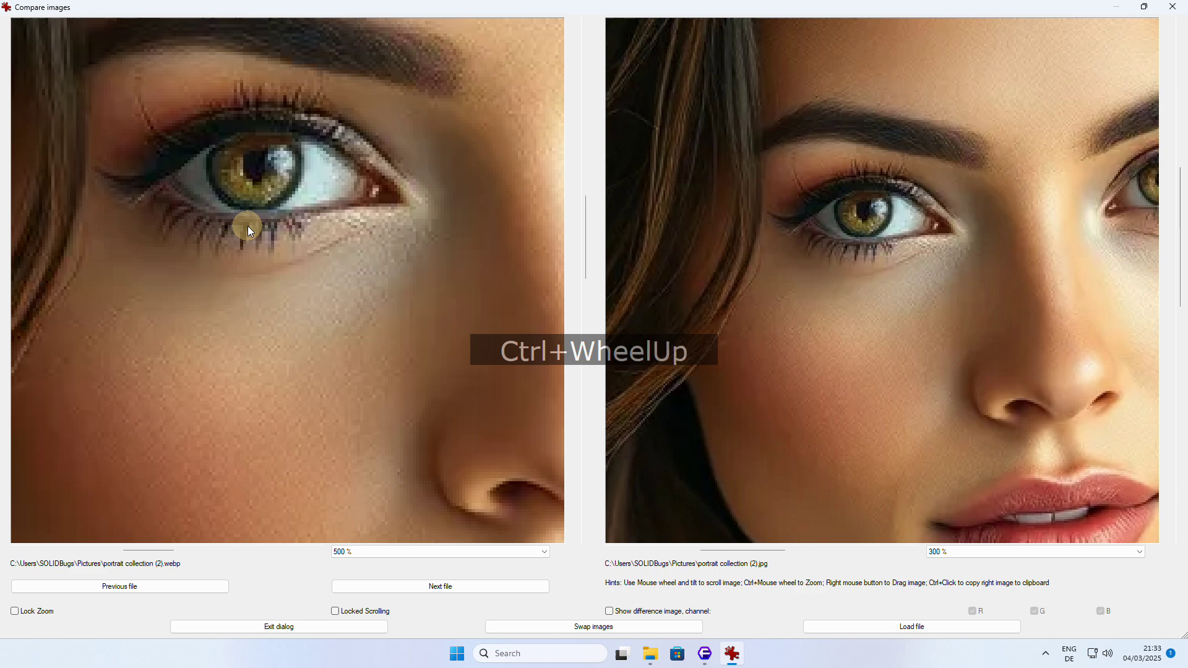
{"action": "scroll", "coordinate": [257, 254], "scroll_direction": "down", "scroll_amount": 2, "text": "ctrl"}
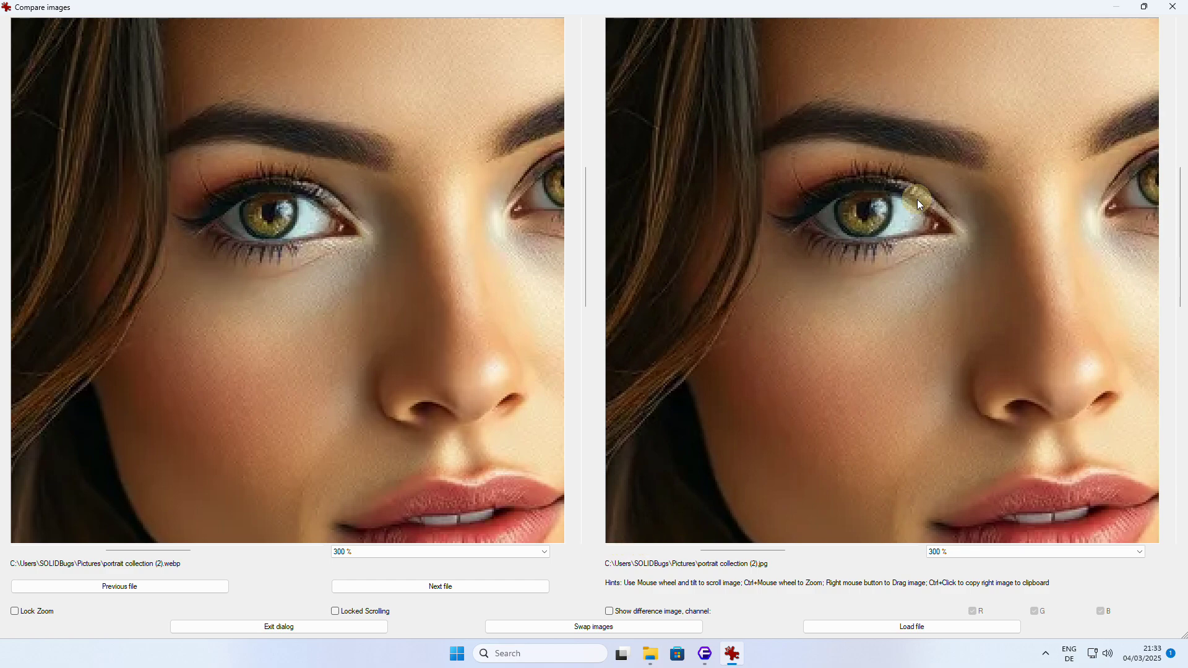
{"action": "left_click", "coordinate": [280, 627]}
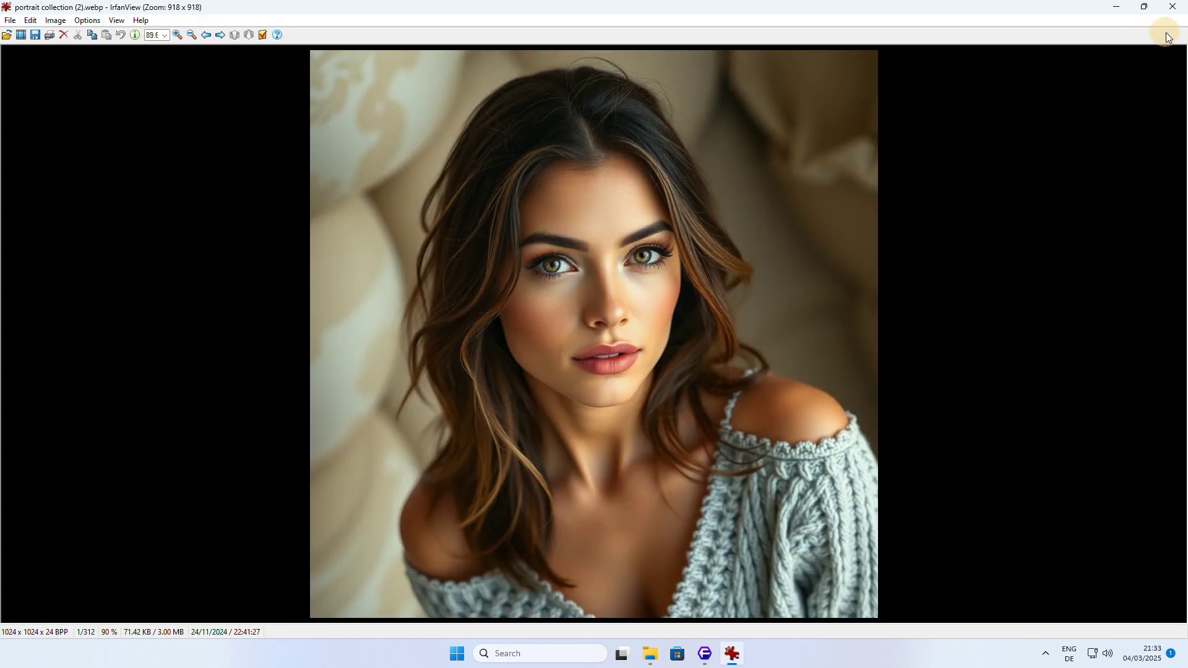
- Close IrfanView, open imagemagick.org in Firefox and scroll the homepage down to the footer
{"action": "left_click", "coordinate": [1173, 12]}
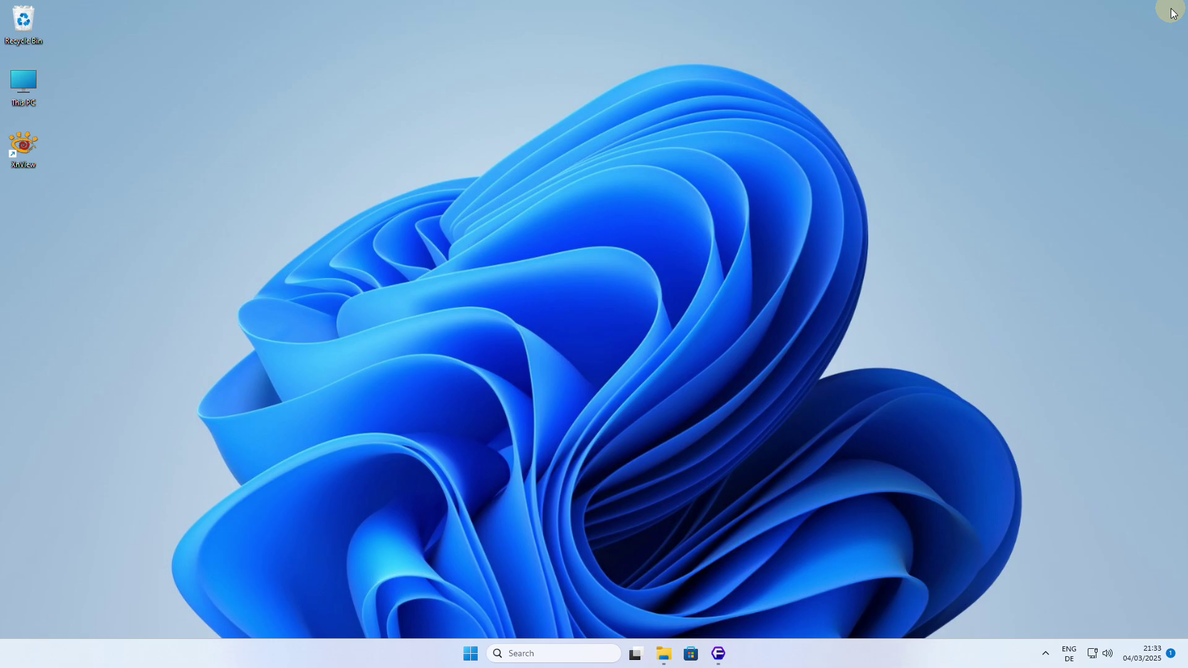
{"action": "left_click", "coordinate": [692, 653]}
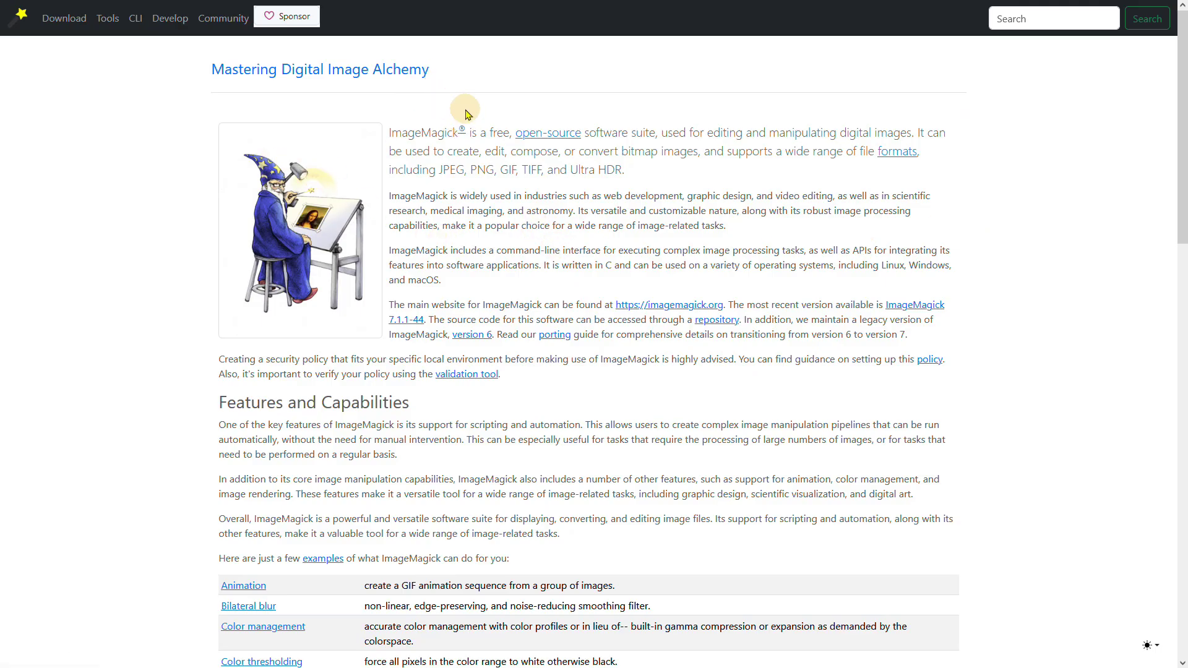
{"action": "mouse_move", "coordinate": [471, 2]}
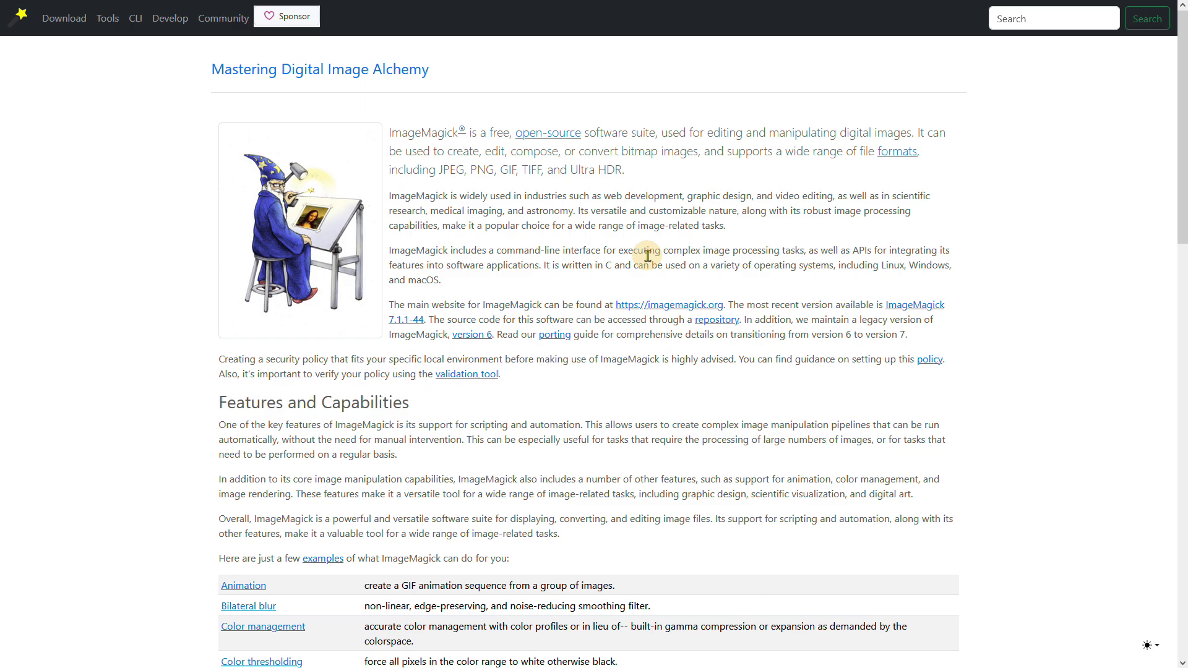
{"action": "scroll", "coordinate": [648, 255], "scroll_direction": "down", "scroll_amount": 4}
{"action": "scroll", "coordinate": [648, 256], "scroll_direction": "down", "scroll_amount": 5}
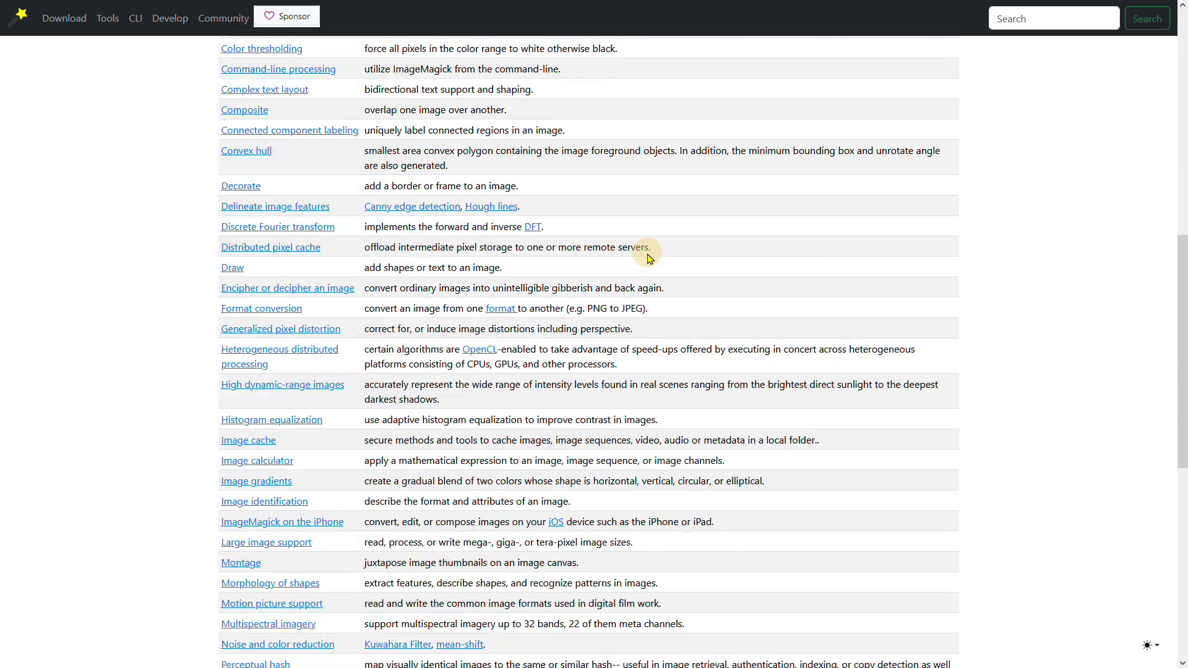
{"action": "scroll", "coordinate": [648, 256], "scroll_direction": "down", "scroll_amount": 5}
{"action": "scroll", "coordinate": [648, 255], "scroll_direction": "down", "scroll_amount": 2}
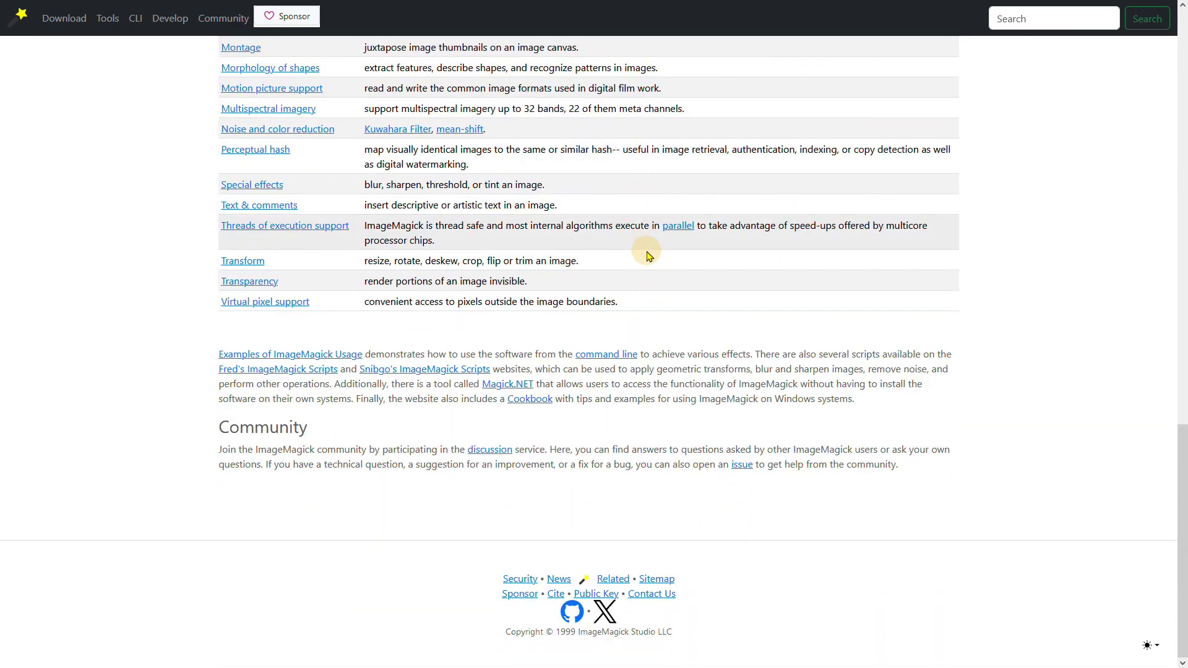